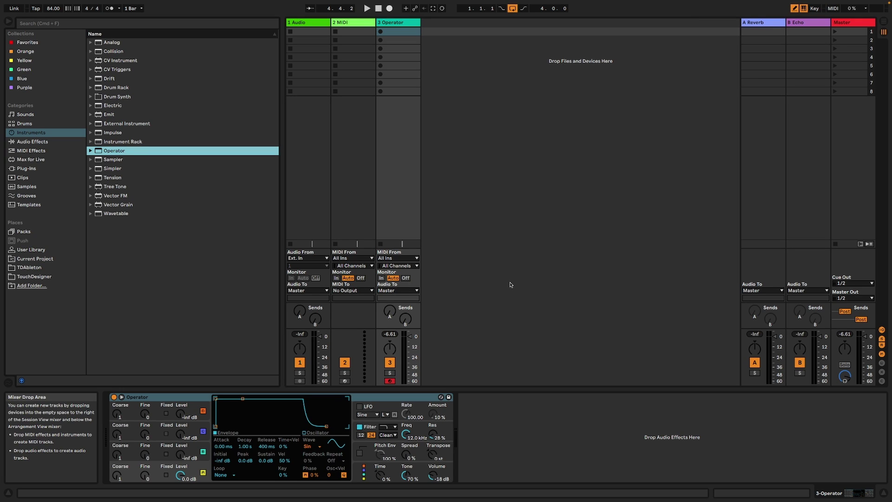
# Add the FabFilter Pro-Q 3 plug-in to the Operator track, reposition its window above the mixer controls and play test notes
pyautogui.press('a')
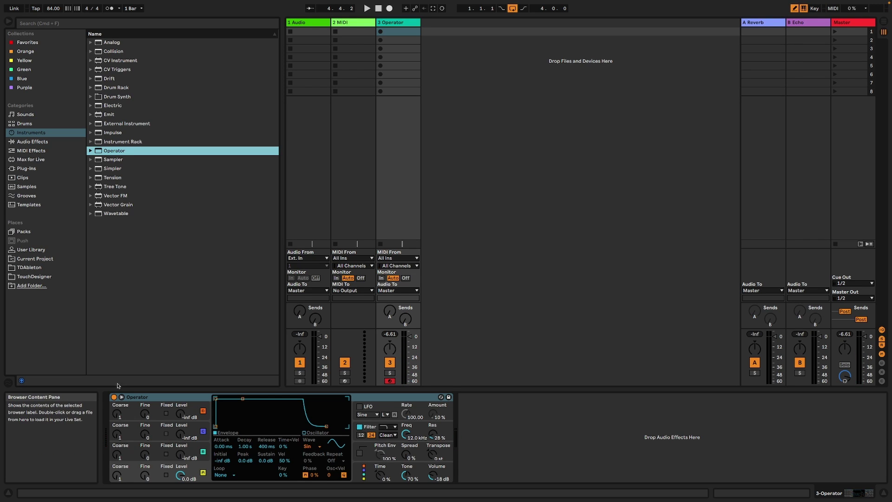
pyautogui.click(28, 169)
pyautogui.doubleClick(162, 213)
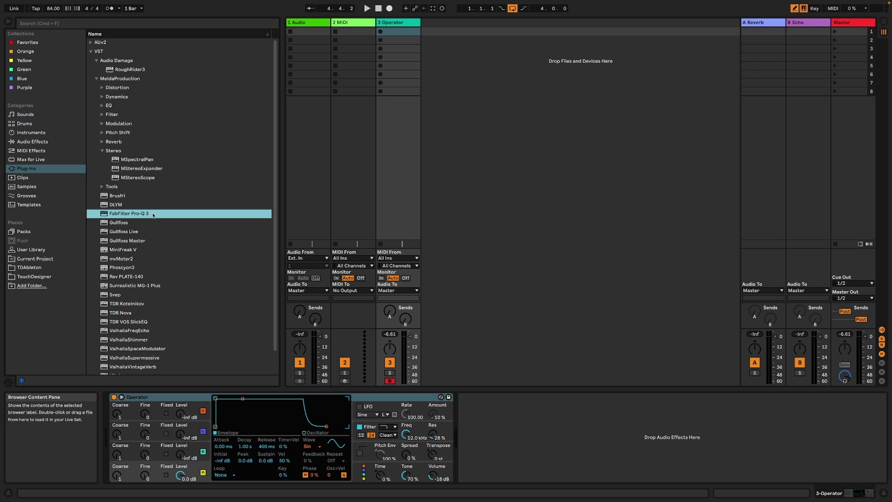
pyautogui.moveTo(482, 54); pyautogui.dragTo(375, 20)
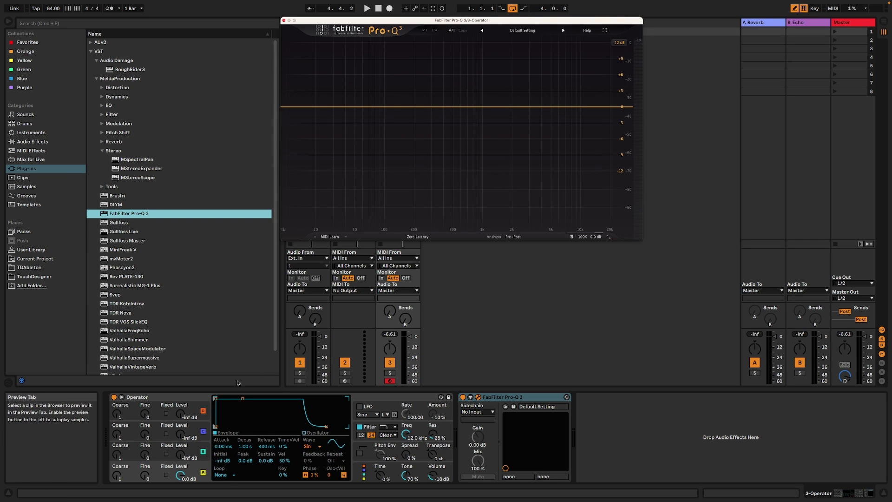
pyautogui.press('a')
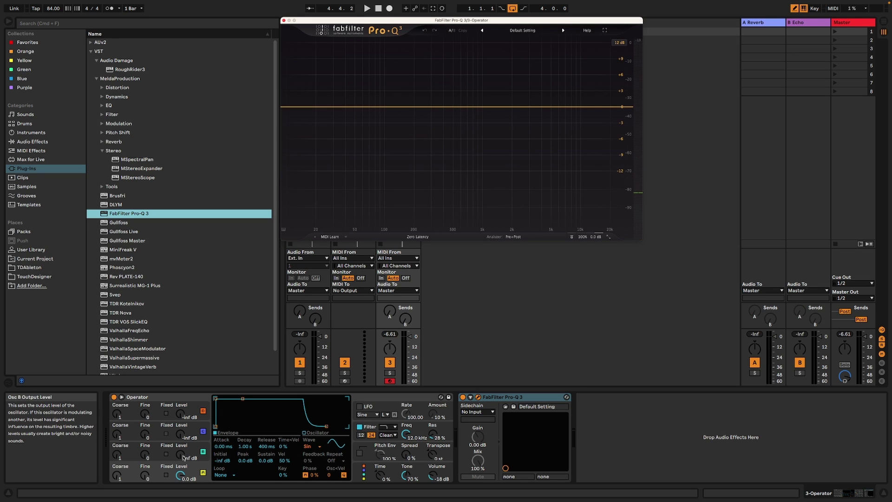
pyautogui.press('a')
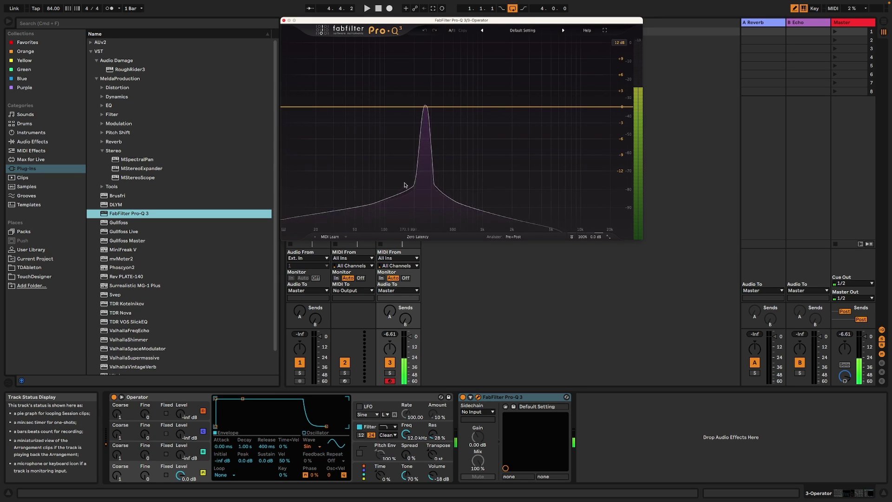
# Raise the output levels of Operator's oscillators B, C and D to 0.0 dB, one after another
pyautogui.click(180, 458)
pyautogui.moveTo(179, 458)
pyautogui.mouseDown()
pyautogui.moveTo(180, 432)
pyautogui.moveTo(181, 455)
pyautogui.mouseUp()
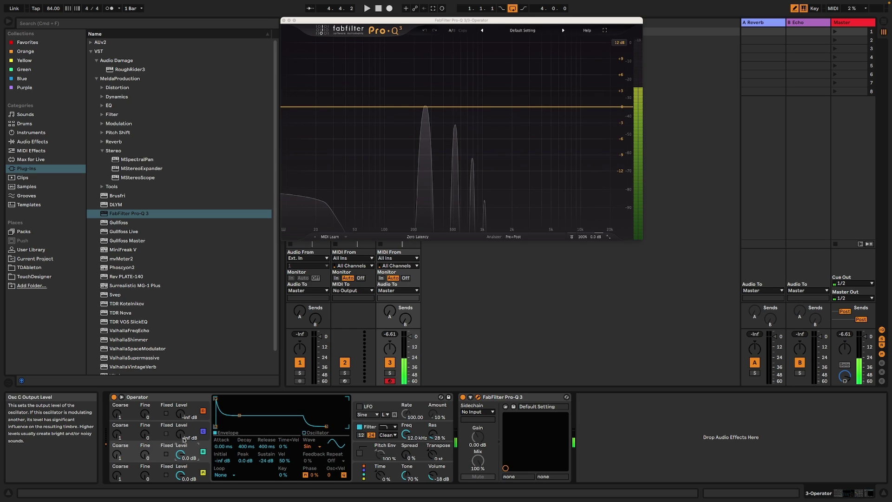
pyautogui.click(183, 438)
pyautogui.moveTo(179, 434); pyautogui.dragTo(179, 430)
pyautogui.click(184, 407)
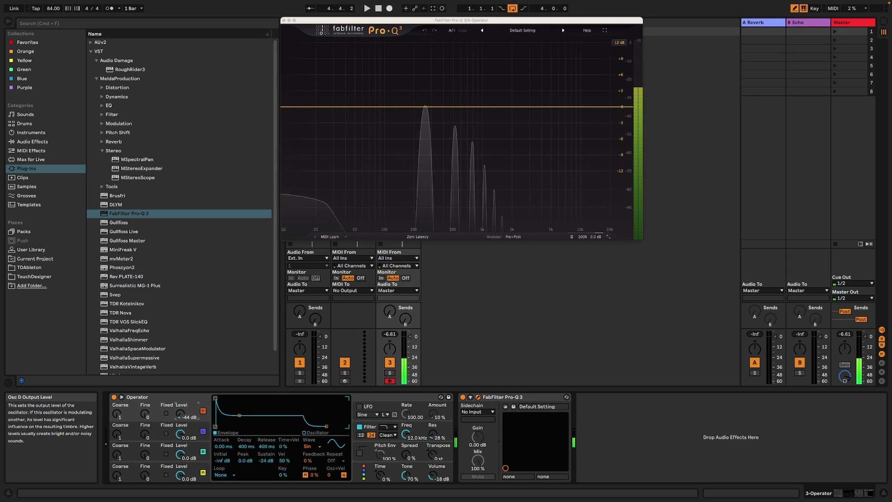
pyautogui.moveTo(181, 418); pyautogui.dragTo(181, 413)
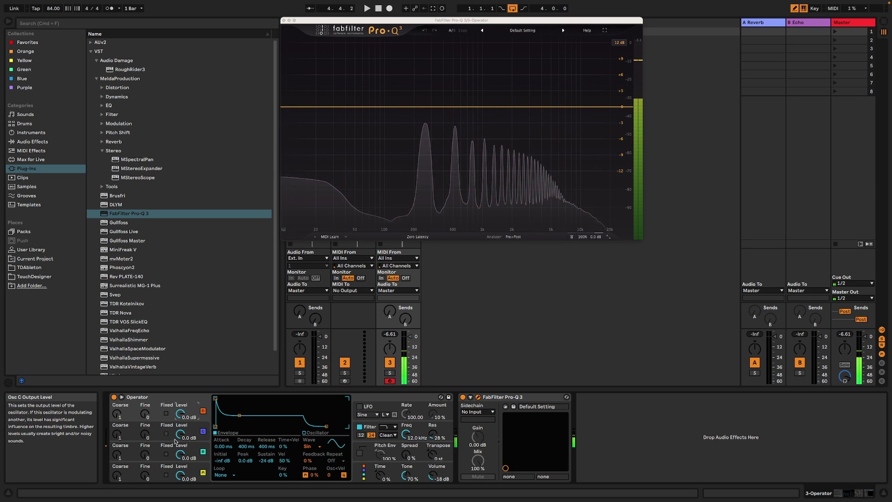
# Reset the output levels of oscillators D, C and B to -inf dB
pyautogui.doubleClick(181, 414)
pyautogui.doubleClick(182, 434)
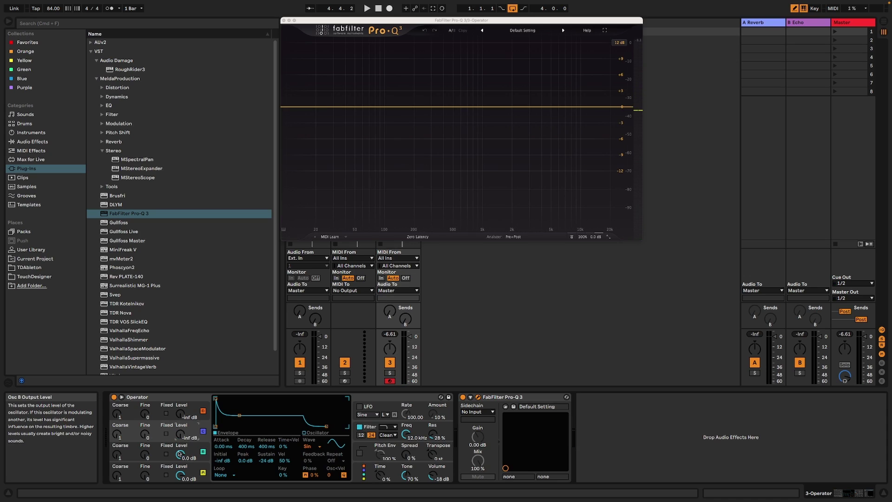
pyautogui.doubleClick(180, 454)
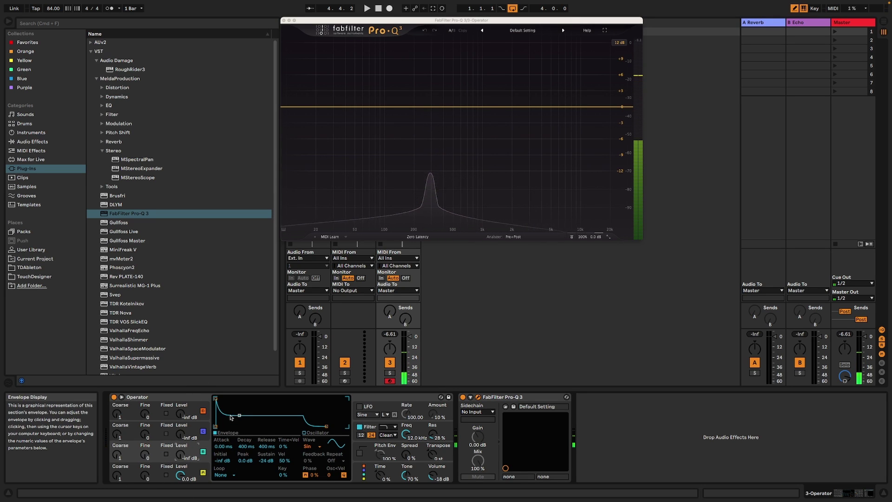
# Shape oscillator B's envelope with an attack of about 374 ms, full sustain of 0.0 dB and a release of about 11.2 s
pyautogui.moveTo(215, 398); pyautogui.dragTo(259, 398)
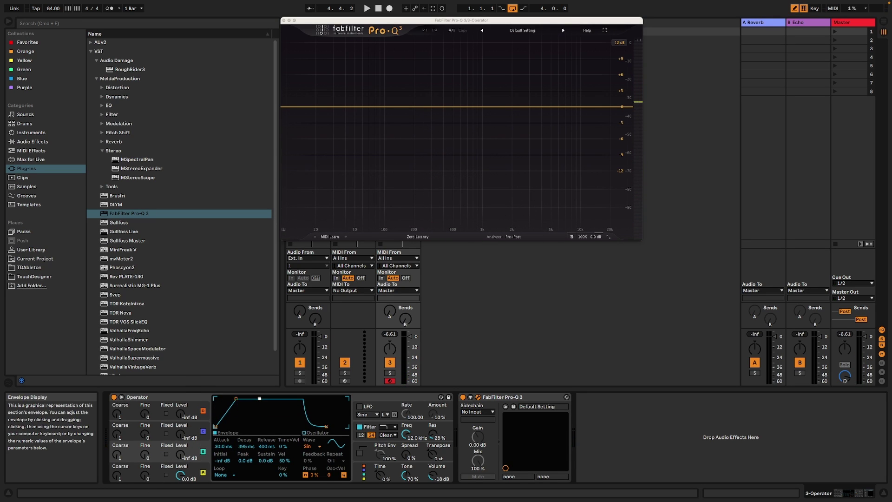
pyautogui.moveTo(327, 426); pyautogui.dragTo(340, 426)
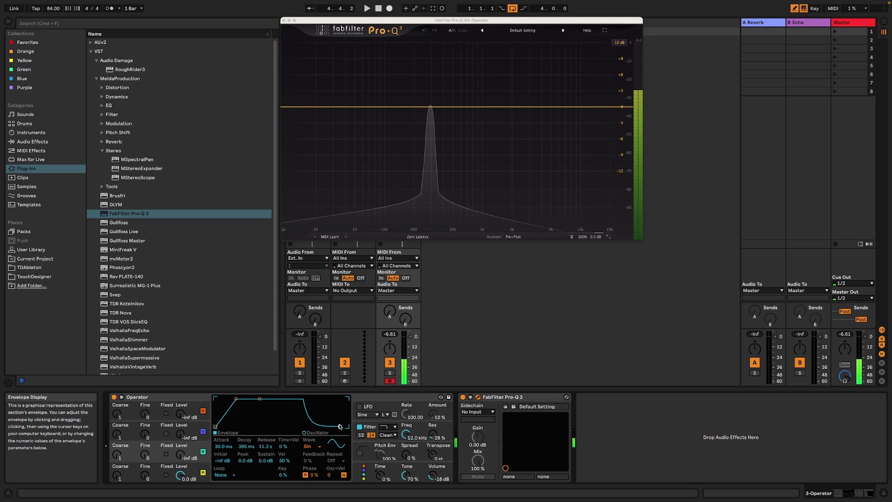
pyautogui.moveTo(236, 398); pyautogui.dragTo(245, 398)
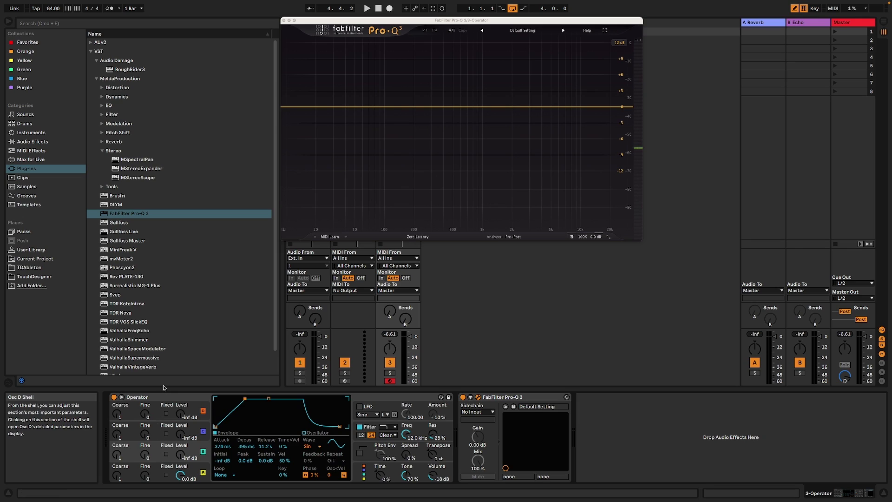
# Delete the Operator device from the track and load a fresh Operator instrument ahead of Pro-Q 3
pyautogui.click(170, 398)
pyautogui.press('Delete')
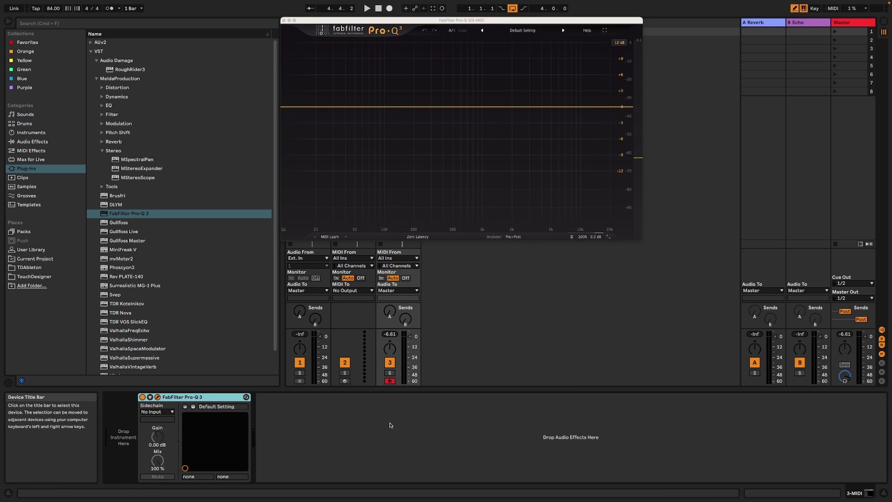
pyautogui.click(31, 132)
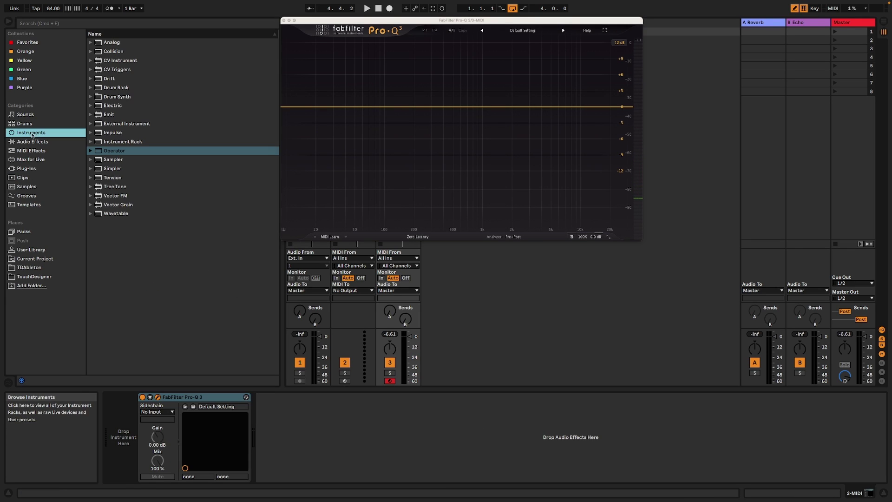
pyautogui.doubleClick(115, 150)
# Shape oscillator A's envelope with an attack of about 86.8 ms and a release of about 8.85 s
pyautogui.moveTo(216, 398); pyautogui.dragTo(247, 403)
pyautogui.moveTo(327, 426); pyautogui.dragTo(337, 426)
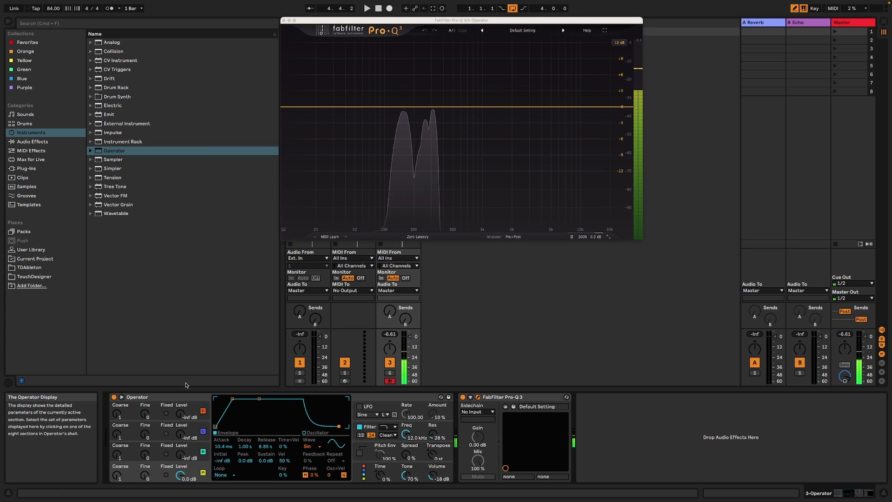
pyautogui.moveTo(232, 399); pyautogui.dragTo(239, 400)
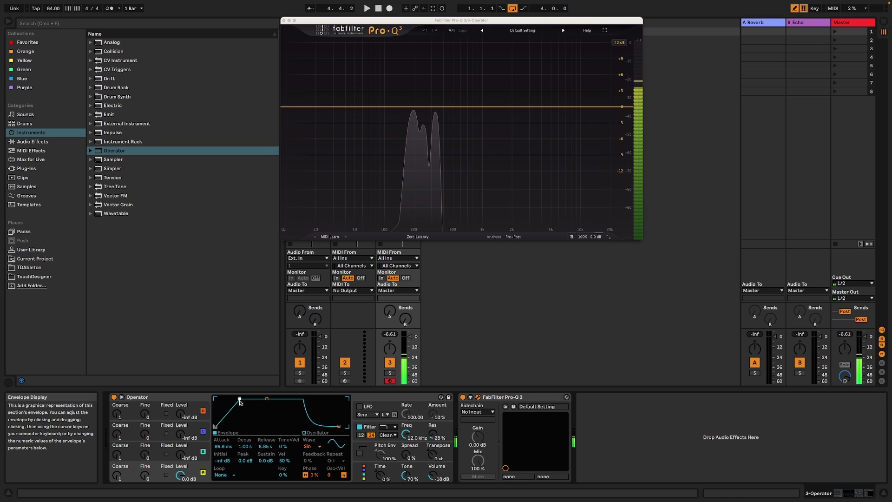
# Raise oscillator B's output level to 0.0 dB and select oscillator A
pyautogui.click(188, 446)
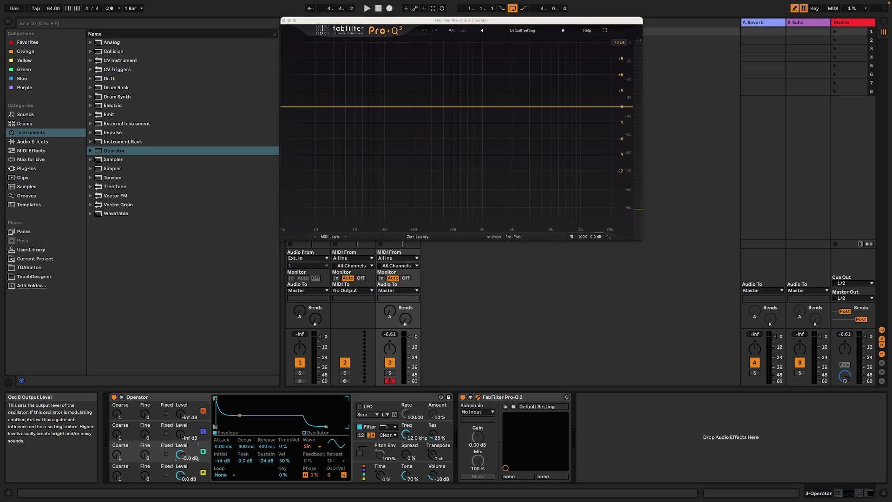
pyautogui.moveTo(180, 454); pyautogui.dragTo(181, 443)
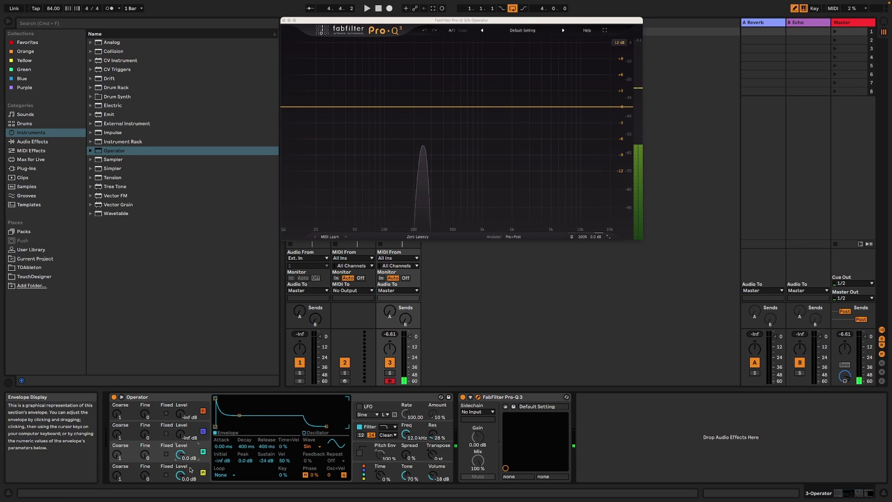
pyautogui.click(190, 470)
# Copy oscillator A's settings onto oscillator B
pyautogui.rightClick(177, 448)
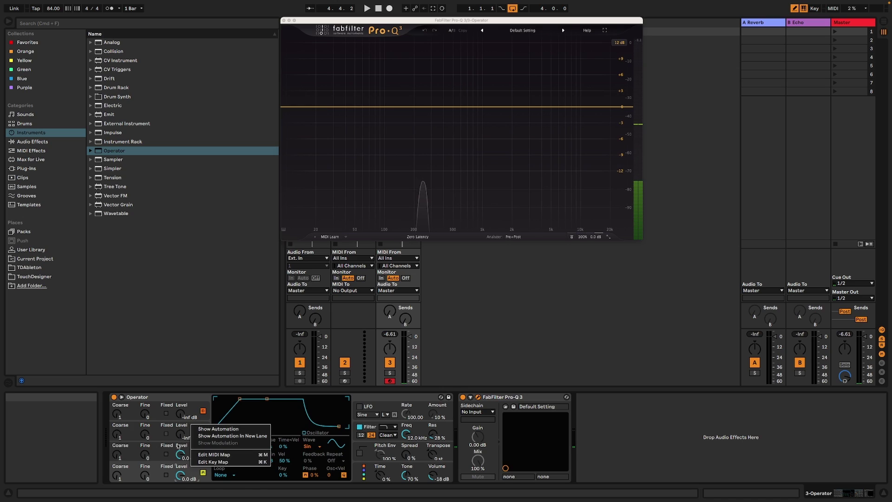
pyautogui.rightClick(166, 467)
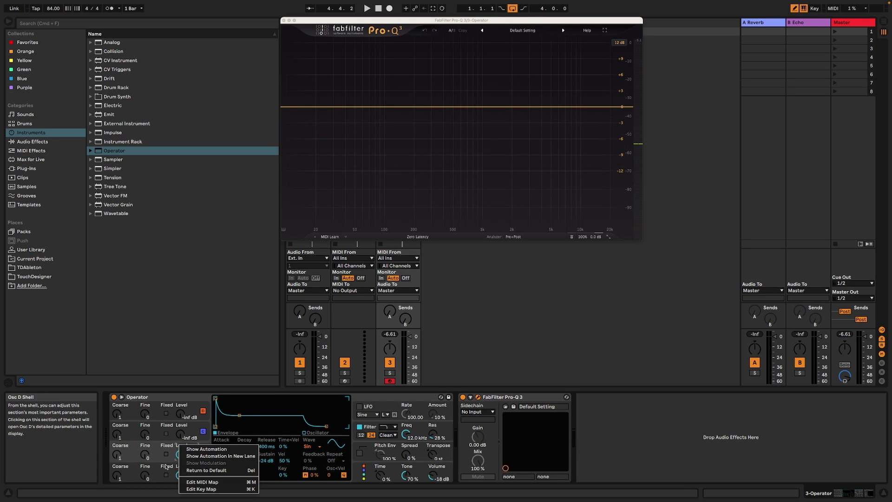
pyautogui.rightClick(185, 467)
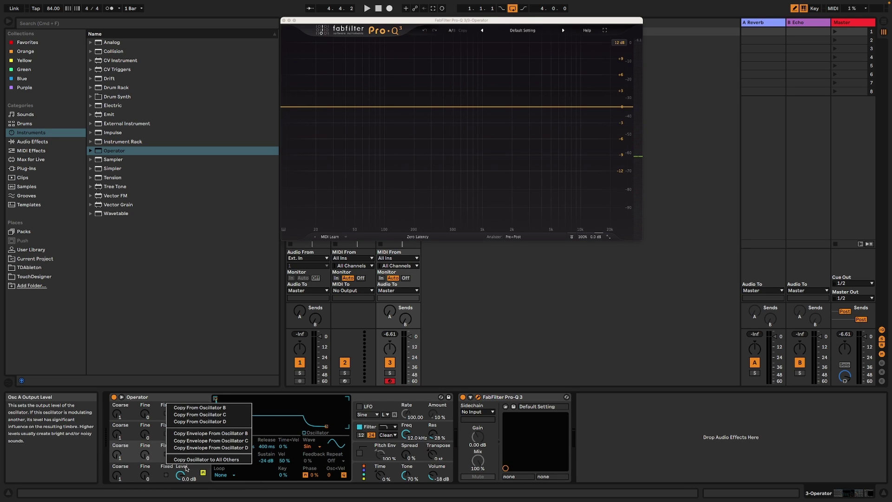
pyautogui.click(215, 441)
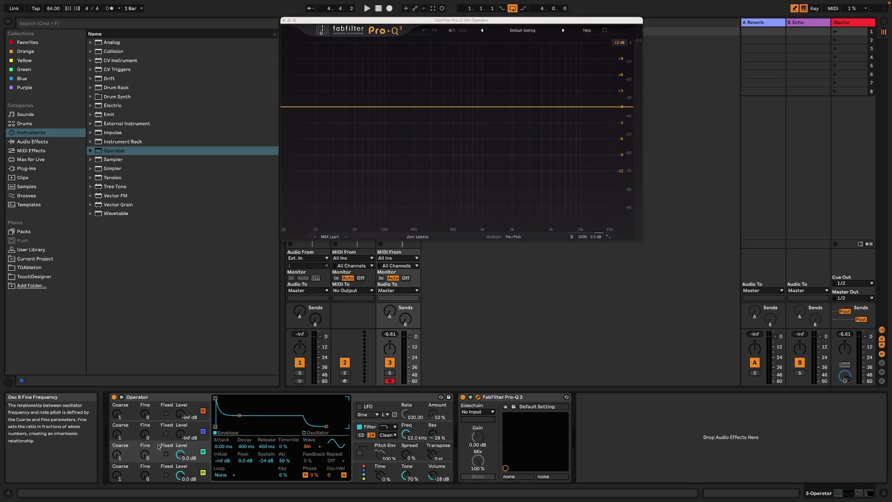
pyautogui.rightClick(172, 448)
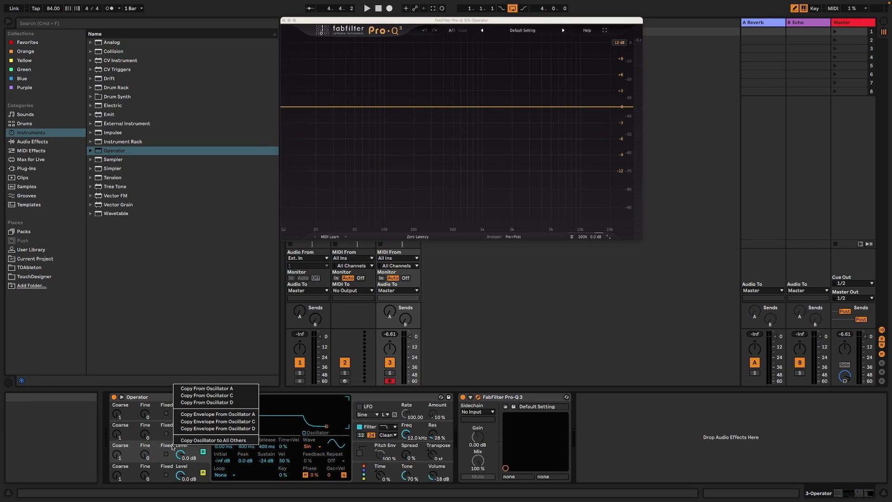
pyautogui.click(237, 389)
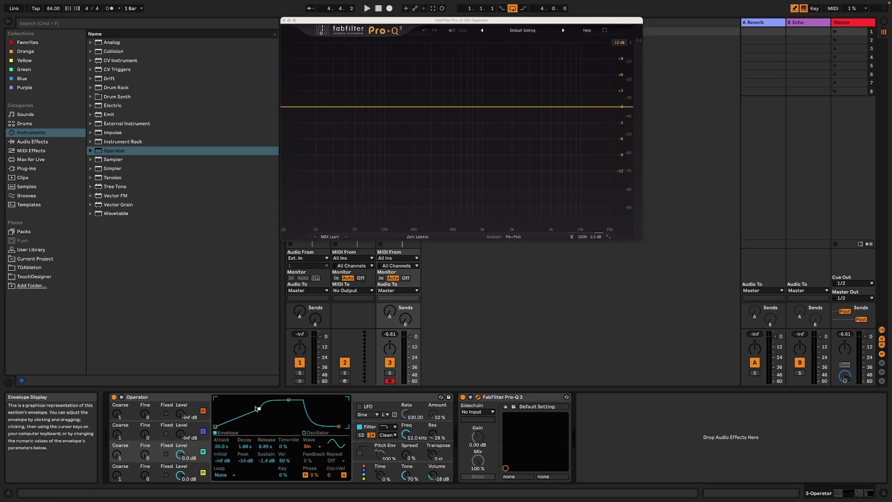
# Play a note and set oscillator B's envelope attack to about 3.56 s with a peak of about -3.4 dB
pyautogui.press('f')
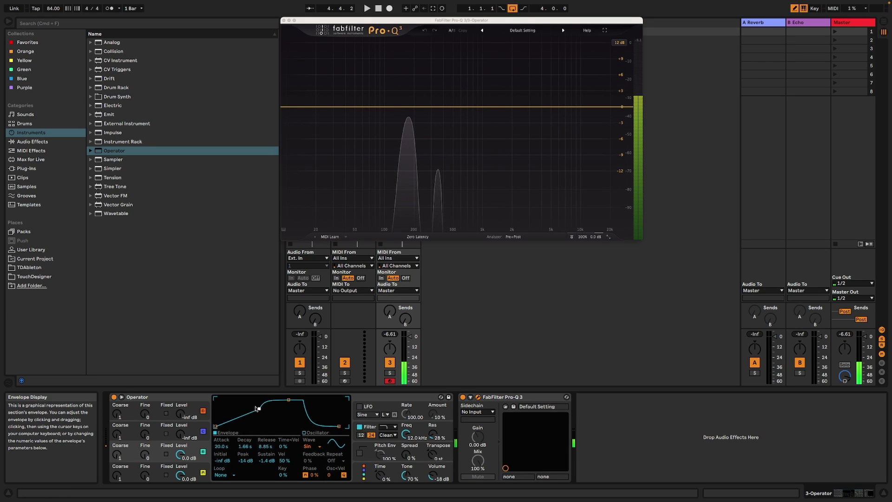
pyautogui.moveTo(261, 410); pyautogui.dragTo(256, 404)
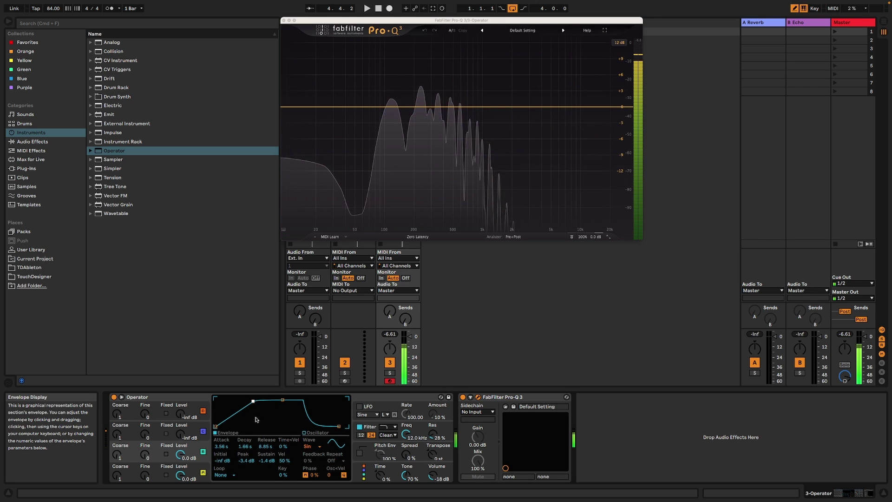
# Reshape oscillator A's envelope to a 0.00 ms attack, about 1.03 s decay and 0.0 dB sustain
pyautogui.click(133, 474)
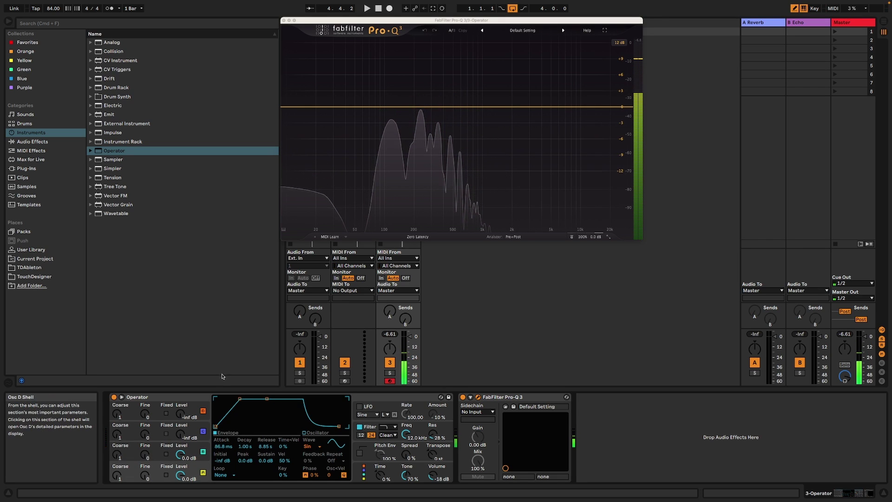
pyautogui.moveTo(243, 399)
pyautogui.mouseDown()
pyautogui.moveTo(235, 399)
pyautogui.moveTo(241, 416)
pyautogui.mouseUp()
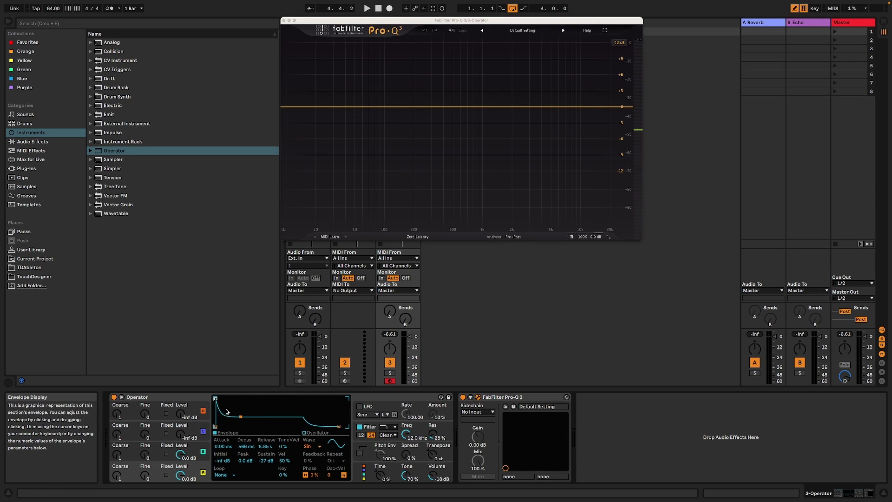
pyautogui.moveTo(239, 416); pyautogui.dragTo(242, 399)
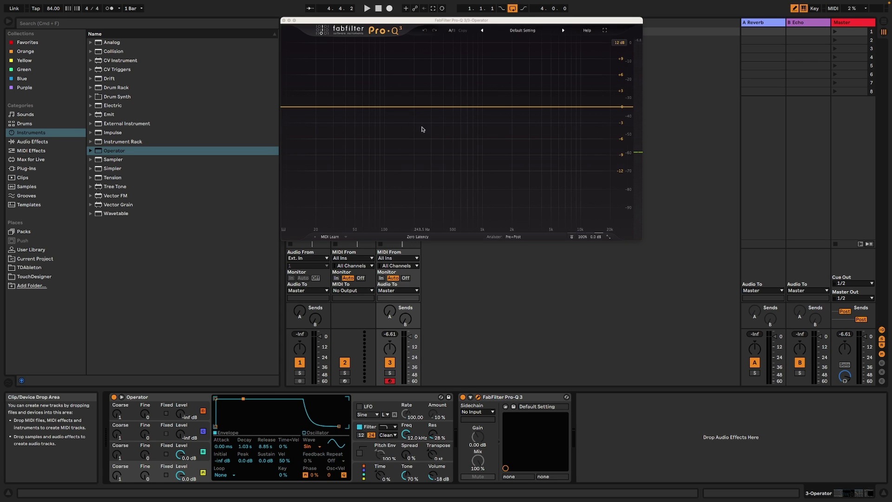
# Compare oscillator B's modulation by resetting its output level to -inf dB, raising it to about -0.6 dB and returning it to -inf dB
pyautogui.doubleClick(181, 454)
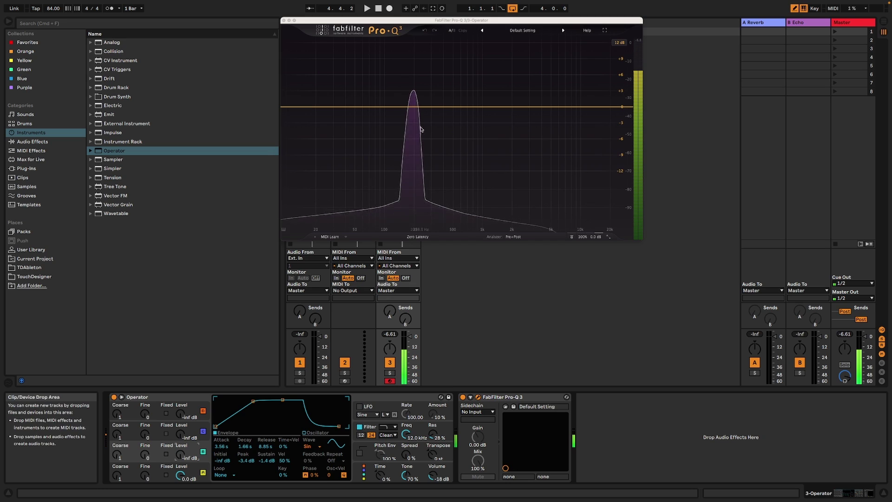
pyautogui.moveTo(180, 455); pyautogui.dragTo(180, 421)
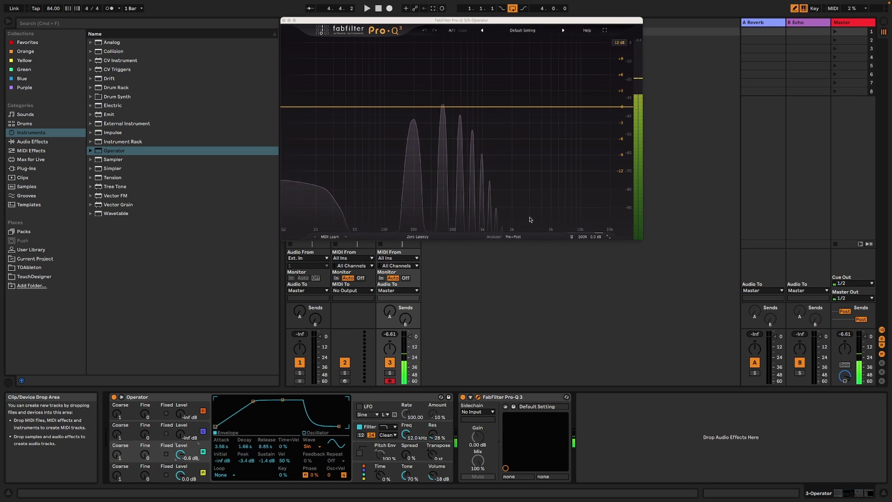
pyautogui.moveTo(181, 455); pyautogui.dragTo(181, 464)
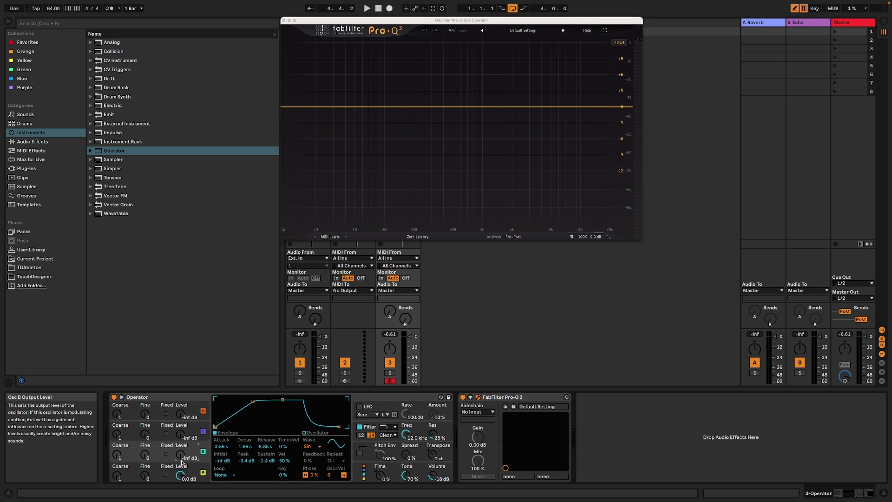
# Select oscillator A and switch its display from the envelope to the waveform editor
pyautogui.click(172, 469)
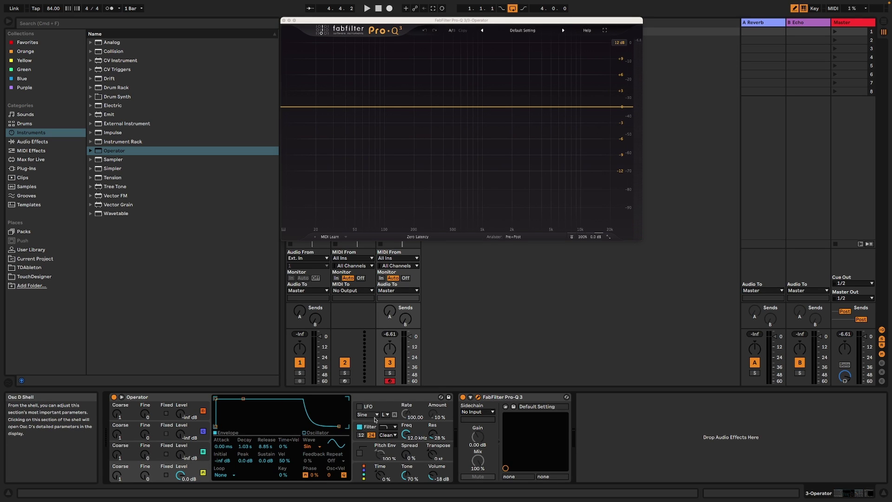
pyautogui.click(318, 446)
pyautogui.click(177, 469)
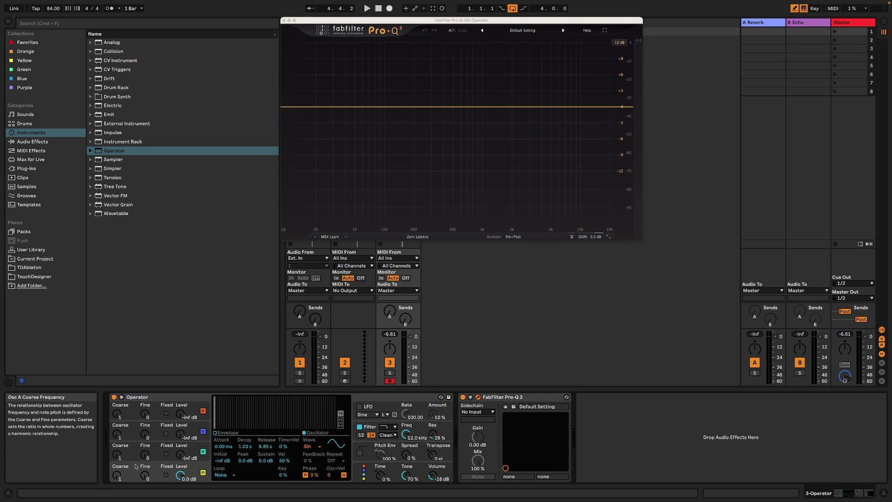
# Set oscillator A's waveform to Saw 3 and oscillator B's waveform to Saw 16
pyautogui.click(320, 449)
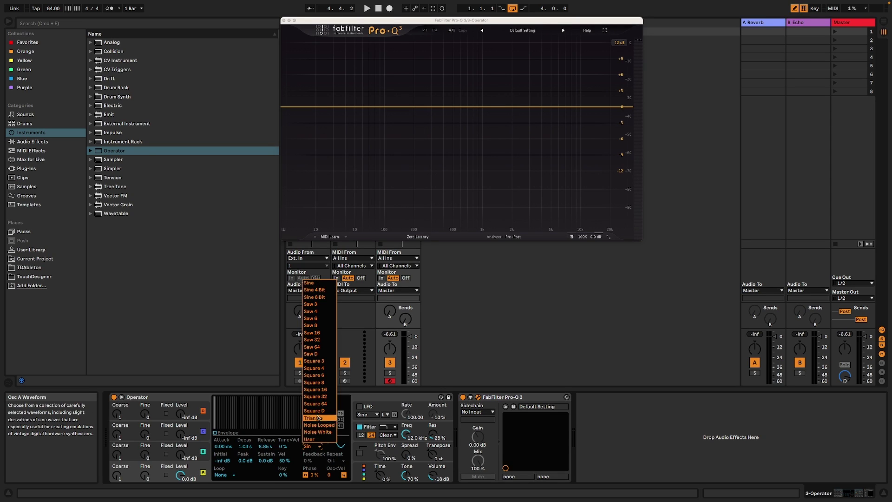
pyautogui.click(323, 307)
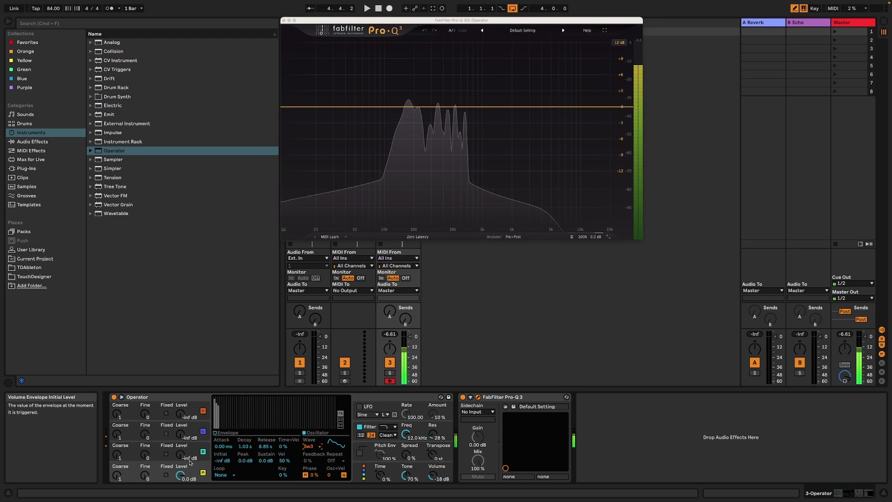
pyautogui.click(170, 454)
pyautogui.click(309, 446)
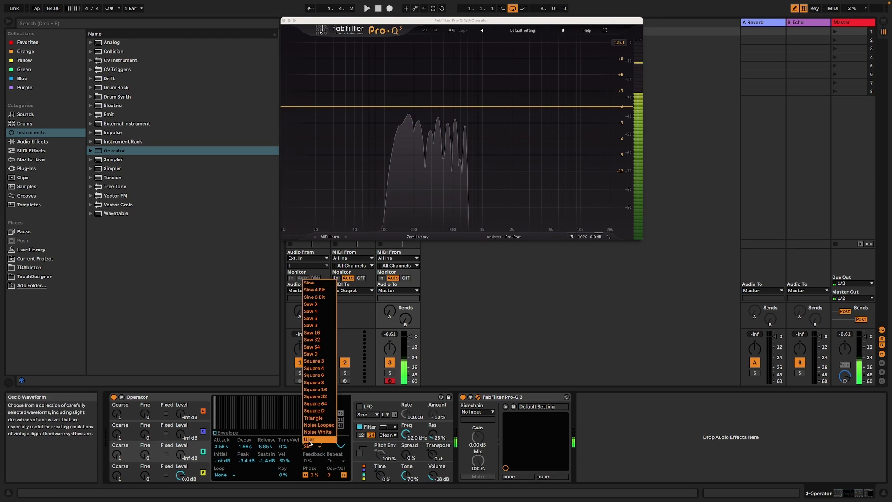
pyautogui.click(332, 336)
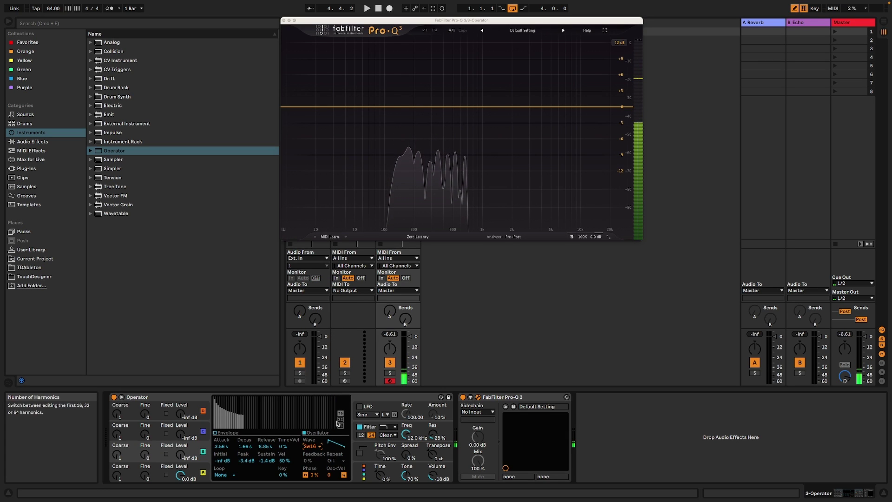
# Raise oscillator B's level to about -11 dB and reshape its envelope to about -17 dB peak, 65.7 ms decay and -13 dB sustain
pyautogui.moveTo(180, 454); pyautogui.dragTo(180, 441)
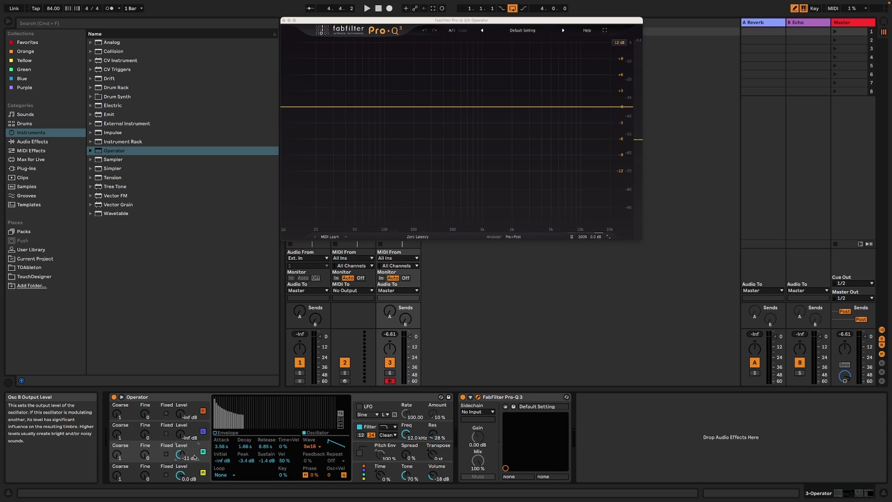
pyautogui.click(216, 433)
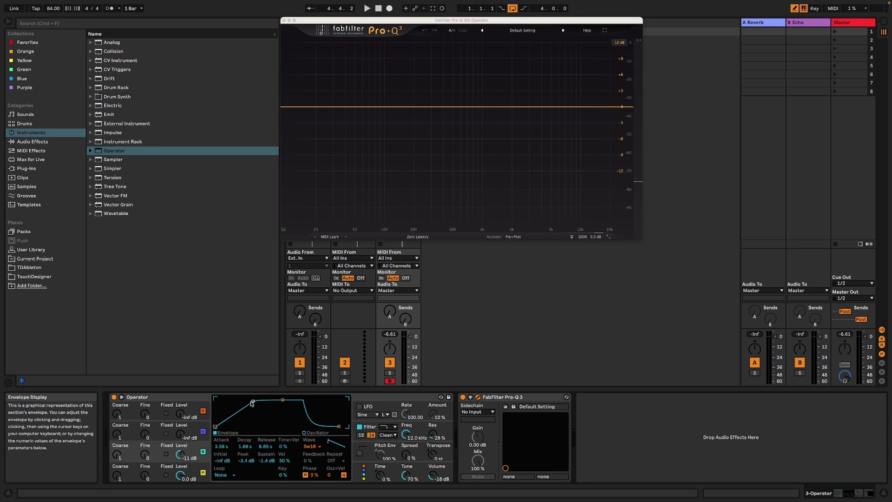
pyautogui.moveTo(261, 400); pyautogui.dragTo(255, 416)
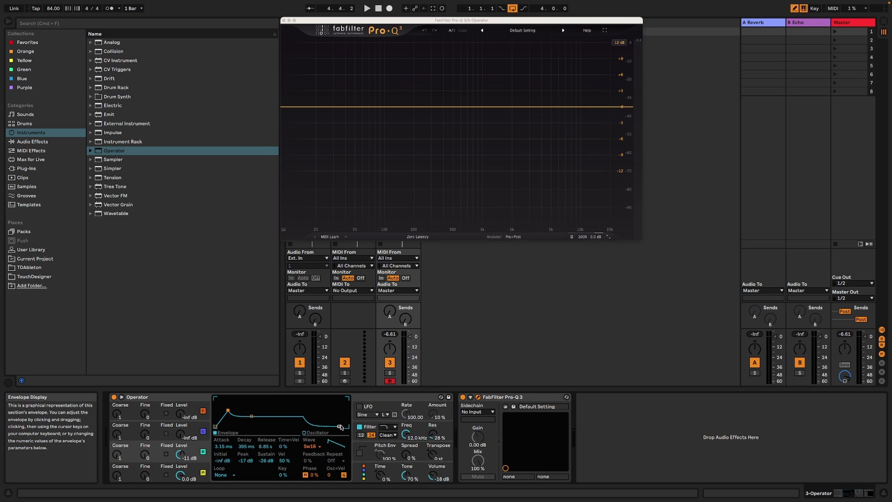
pyautogui.moveTo(252, 416)
pyautogui.mouseDown()
pyautogui.moveTo(249, 400)
pyautogui.moveTo(227, 409)
pyautogui.moveTo(250, 409)
pyautogui.mouseUp()
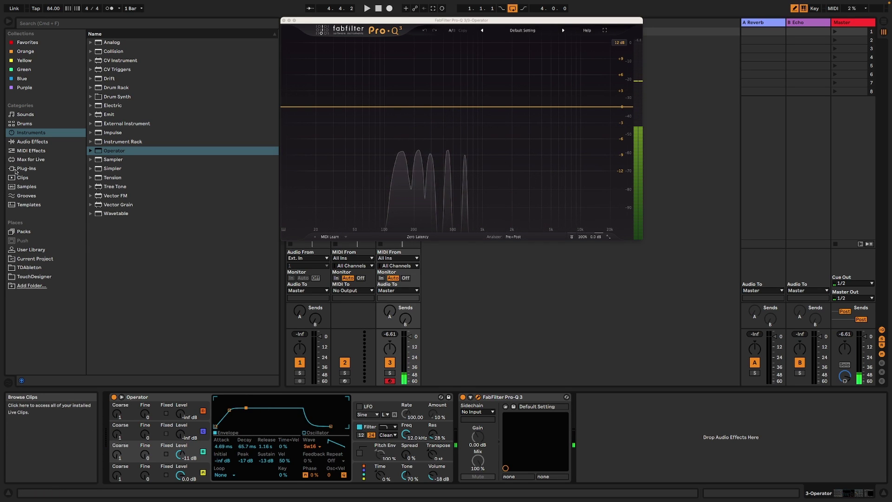
# Add a Shaper MIDI effect before Operator and map it to oscillator B's level
pyautogui.click(25, 151)
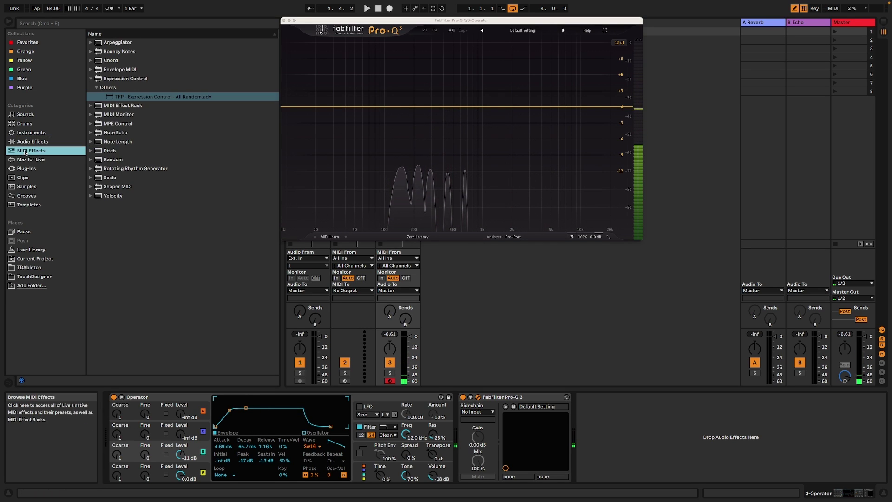
pyautogui.click(123, 187)
pyautogui.doubleClick(112, 187)
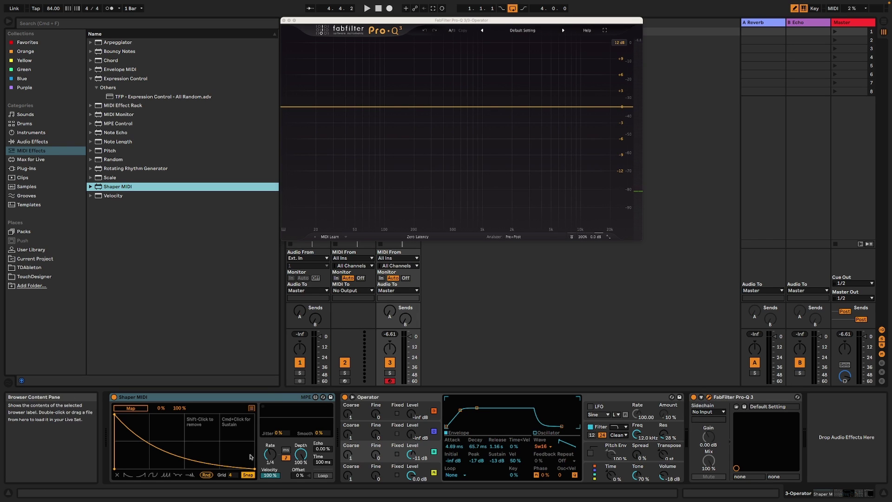
pyautogui.click(124, 410)
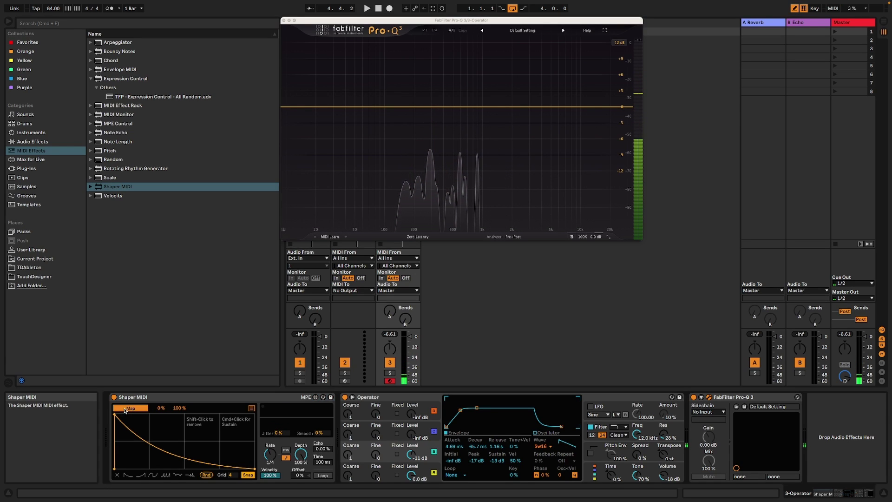
pyautogui.click(412, 456)
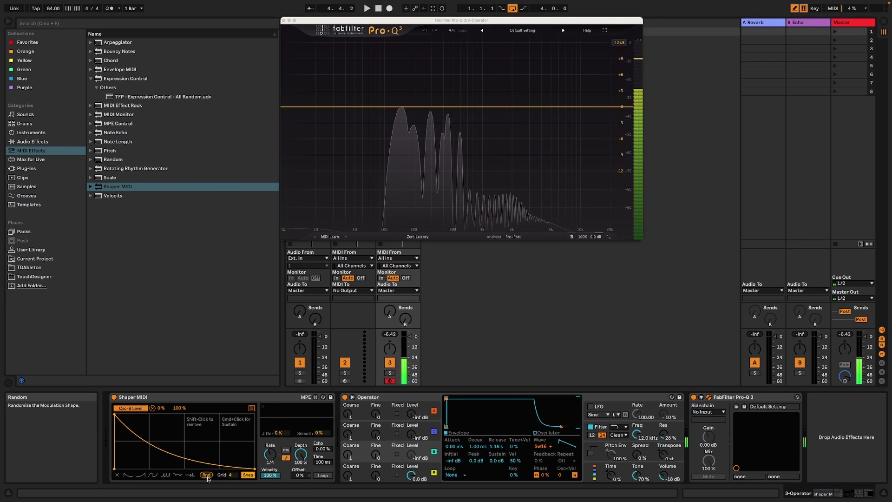
# Try a repeating rising-curve shape in Shaper MIDI while playing a note, and randomize the modulation shape
pyautogui.click(165, 475)
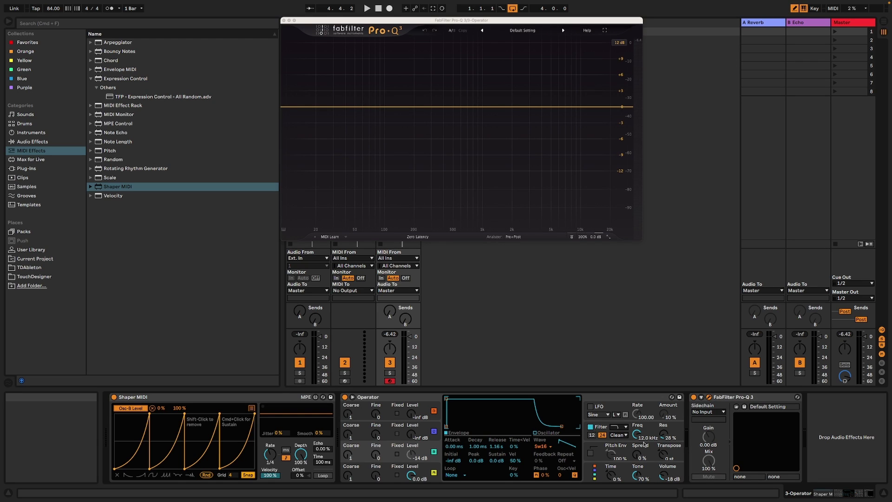
pyautogui.press('a')
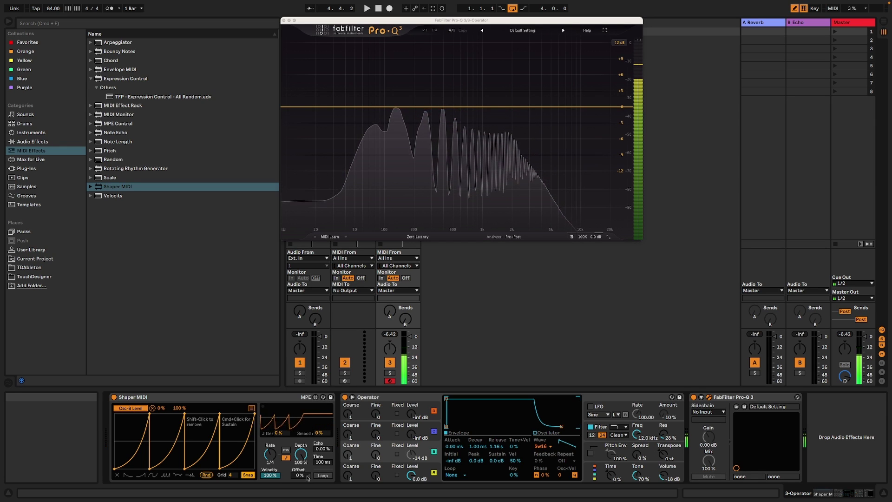
pyautogui.click(207, 476)
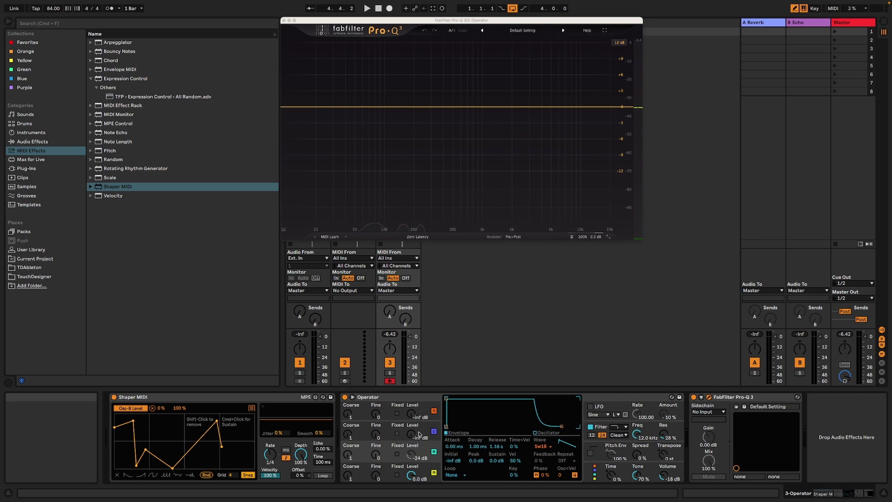
# Raise oscillator C's level to about -16 dB and add a second Shaper MIDI with a randomized shape mapped to that level
pyautogui.click(420, 434)
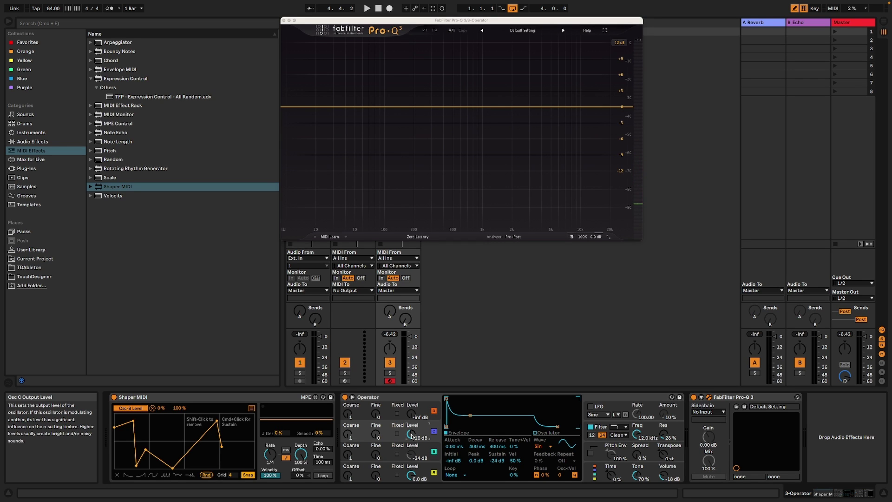
pyautogui.moveTo(412, 435); pyautogui.dragTo(412, 447)
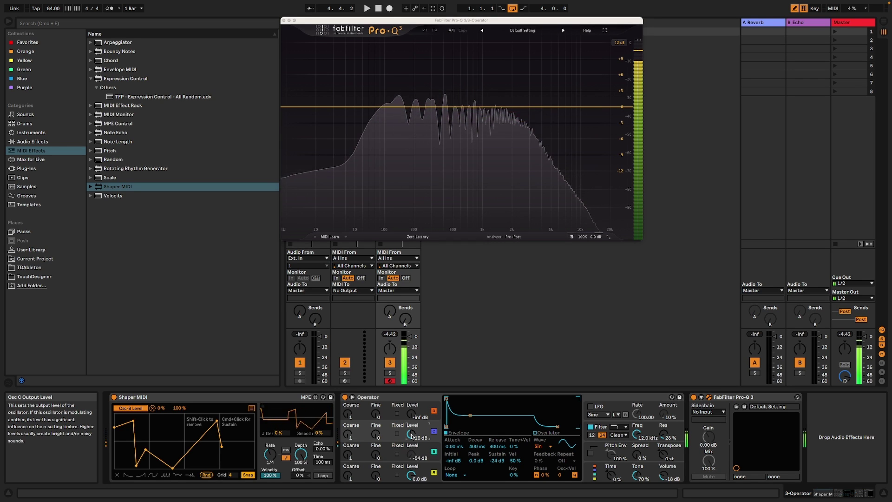
pyautogui.moveTo(162, 186); pyautogui.dragTo(468, 468)
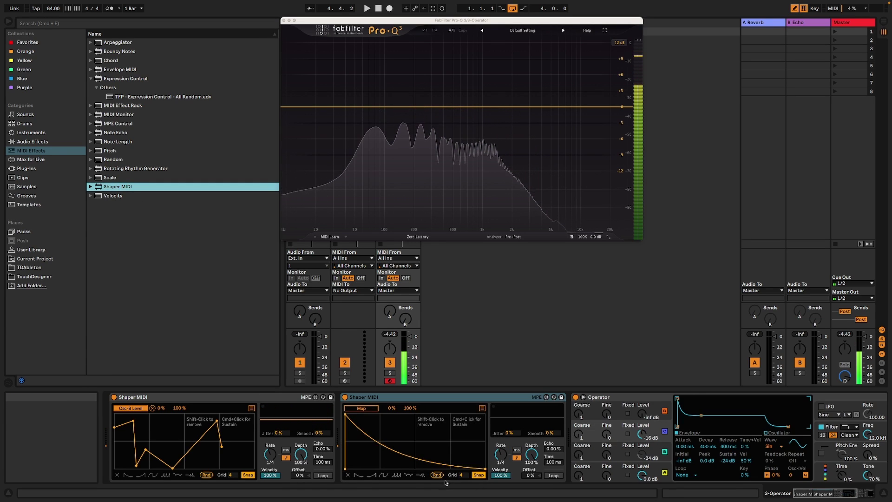
pyautogui.click(436, 475)
pyautogui.click(437, 475)
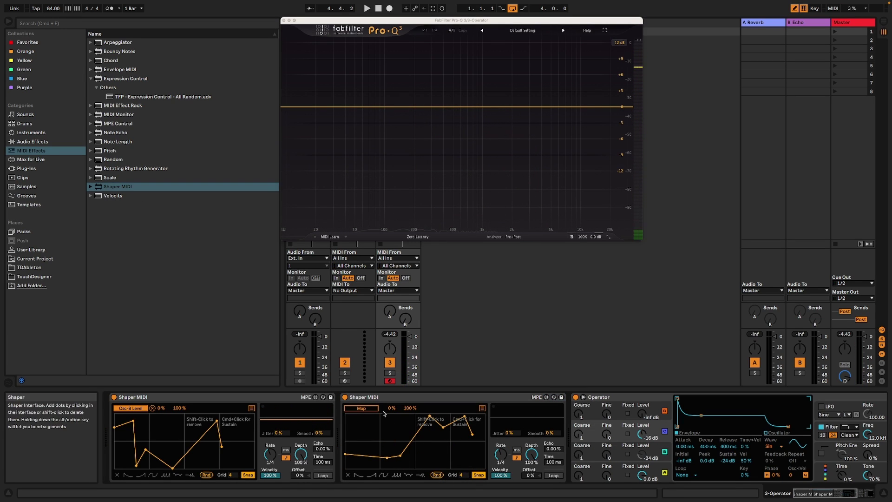
pyautogui.click(642, 454)
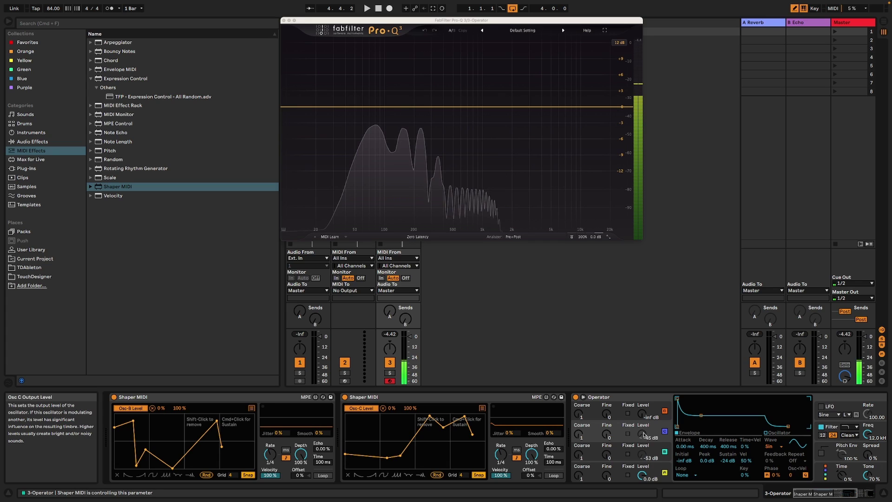
# Delete both Shaper MIDI devices from the Operator track
pyautogui.click(443, 397)
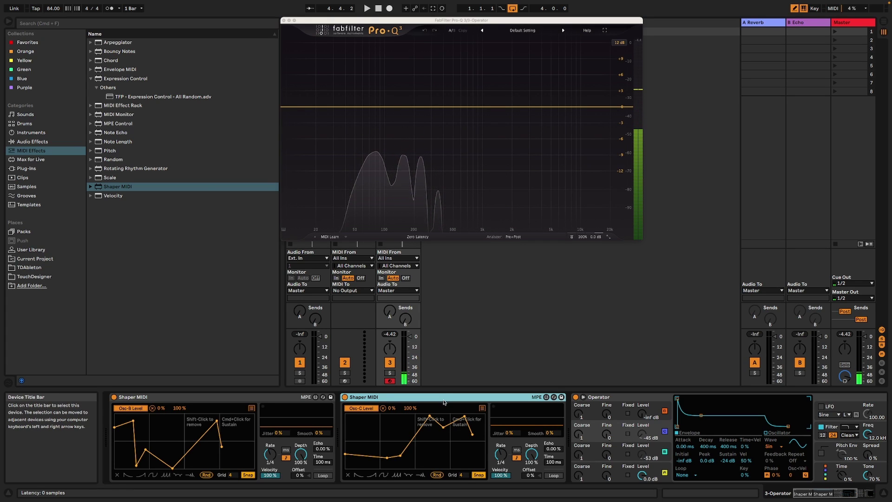
pyautogui.press('Delete')
pyautogui.press('Left')
pyautogui.press('Delete')
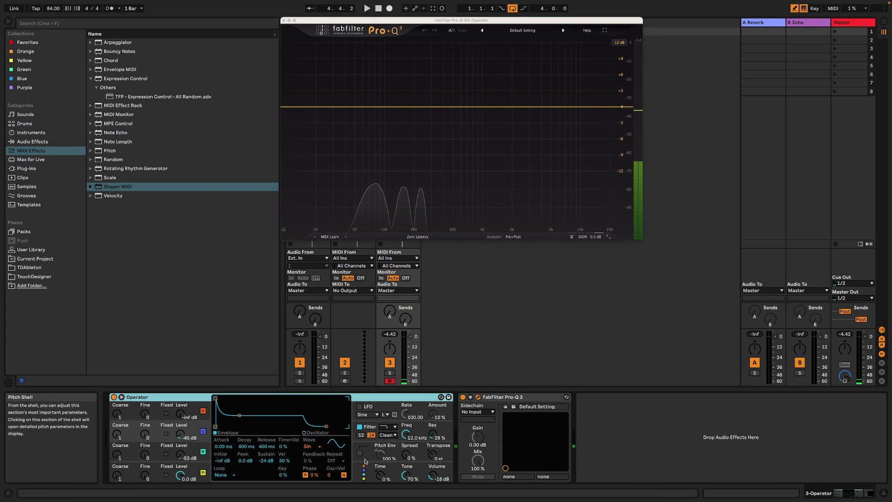
# Set oscillator B's level to about -20 dB and its envelope to about 427 ms attack, 135 ms decay and -0.7 dB sustain
pyautogui.moveTo(181, 455)
pyautogui.mouseDown()
pyautogui.moveTo(180, 441)
pyautogui.moveTo(180, 460)
pyautogui.mouseUp()
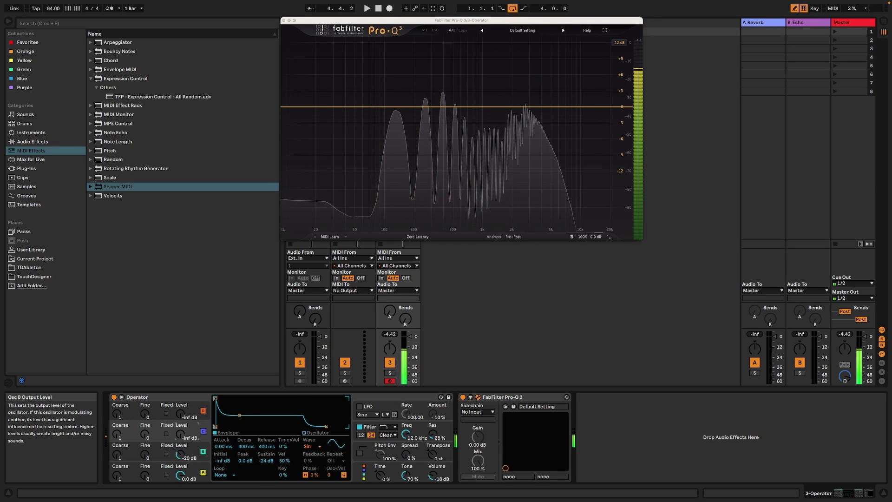
pyautogui.moveTo(215, 399)
pyautogui.mouseDown()
pyautogui.moveTo(246, 399)
pyautogui.moveTo(227, 399)
pyautogui.mouseUp()
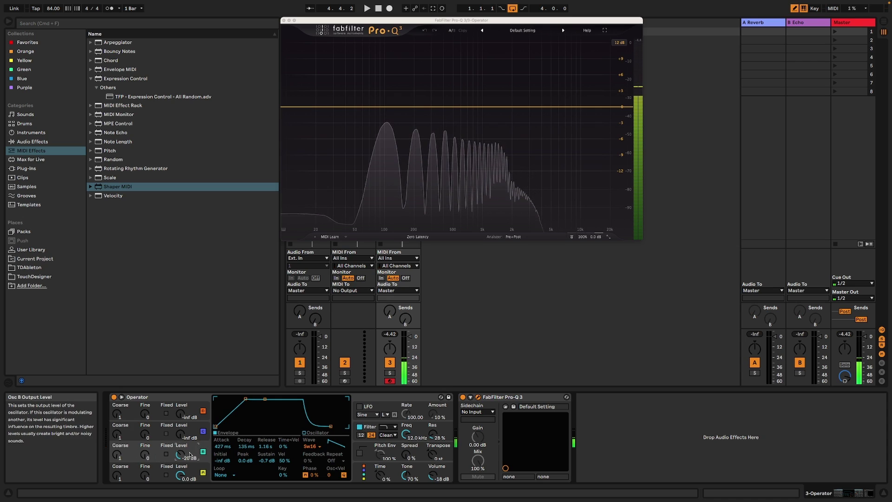
# Set the waveforms of oscillators B and A back to Sine
pyautogui.click(320, 443)
pyautogui.click(324, 282)
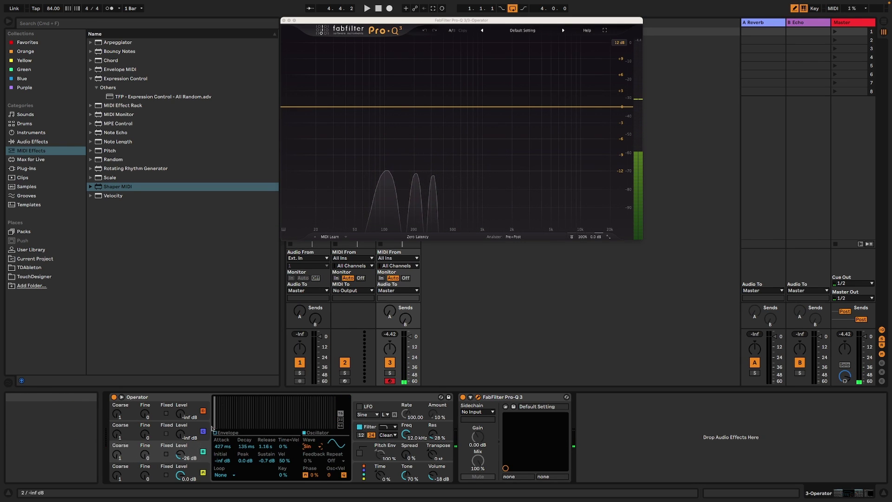
pyautogui.click(171, 467)
pyautogui.click(322, 447)
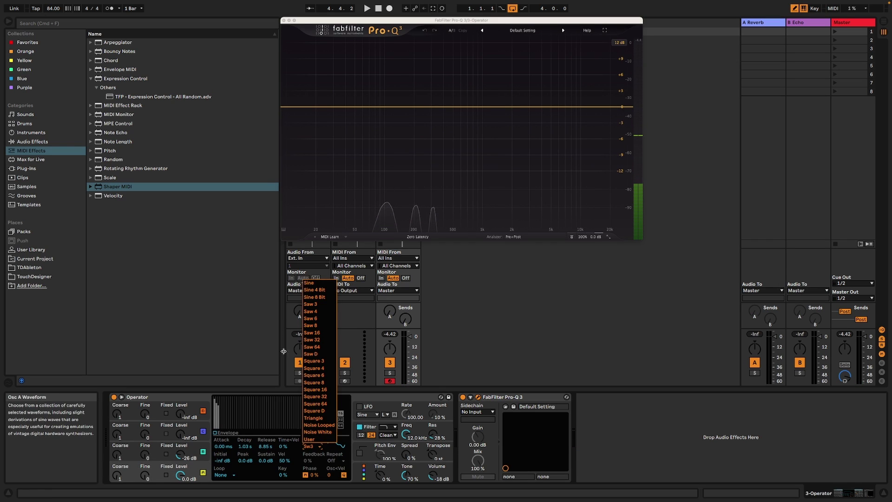
pyautogui.click(319, 286)
# Set oscillator B's level to about -17 dB, and vary its tuning by raising Coarse to 7 and adjusting Fine
pyautogui.moveTo(180, 455); pyautogui.dragTo(180, 438)
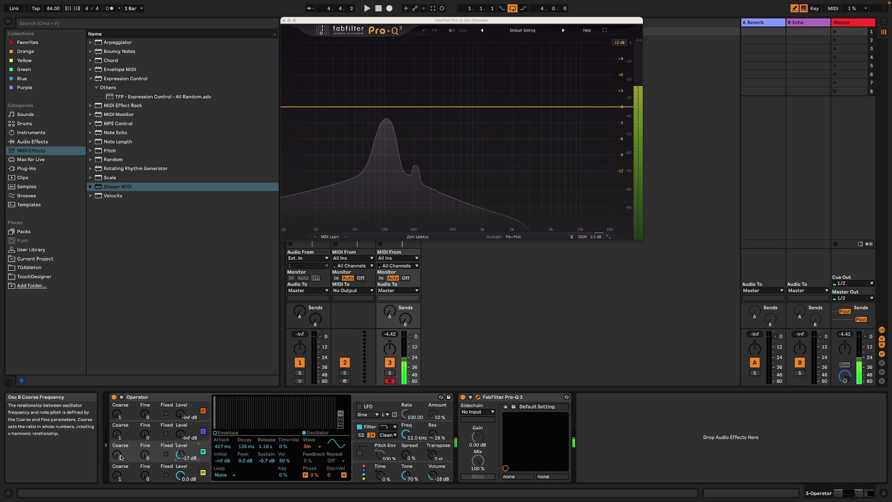
pyautogui.moveTo(117, 453); pyautogui.dragTo(117, 444)
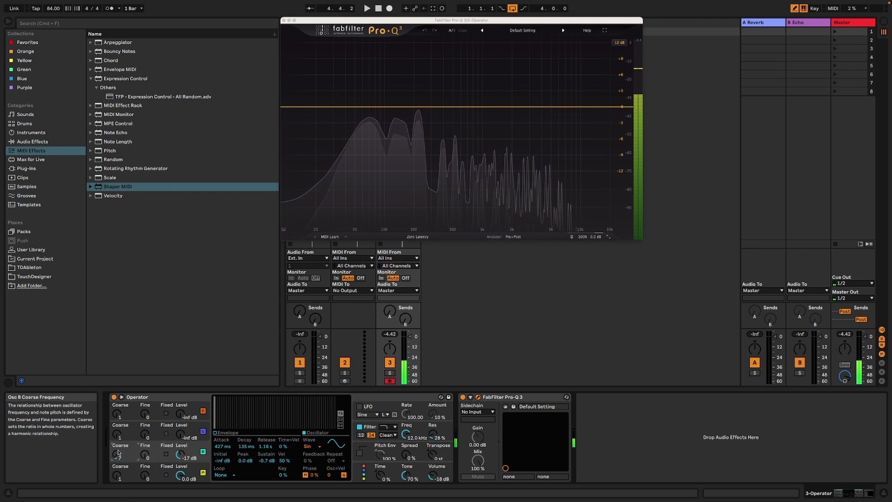
pyautogui.moveTo(153, 454); pyautogui.dragTo(153, 439)
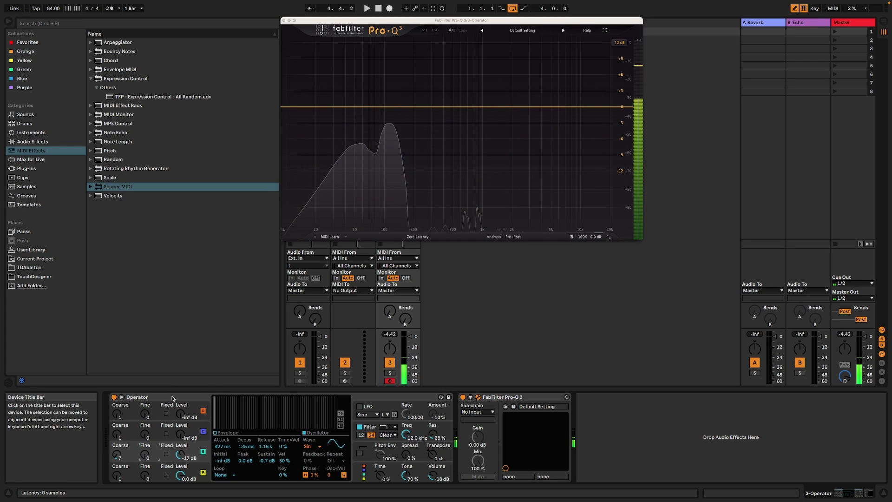
# Replace the edited Operator with a fresh default Operator instrument and play a note
pyautogui.click(210, 406)
pyautogui.press('Delete')
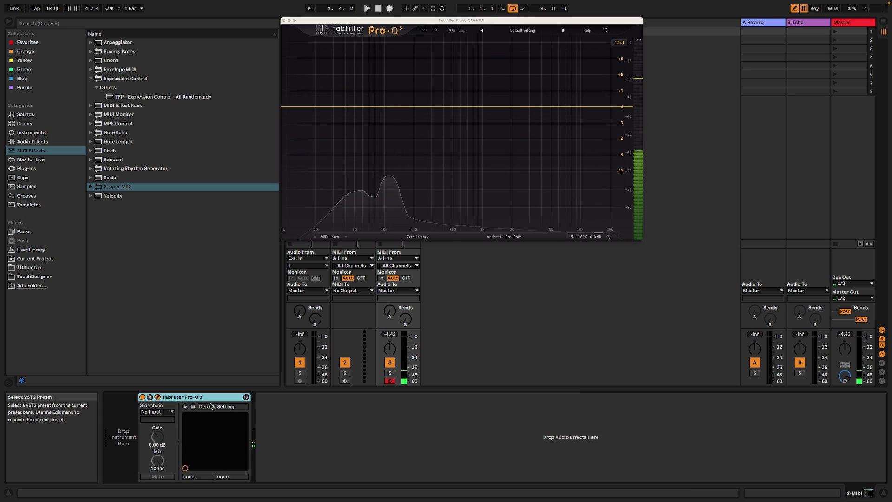
pyautogui.click(29, 133)
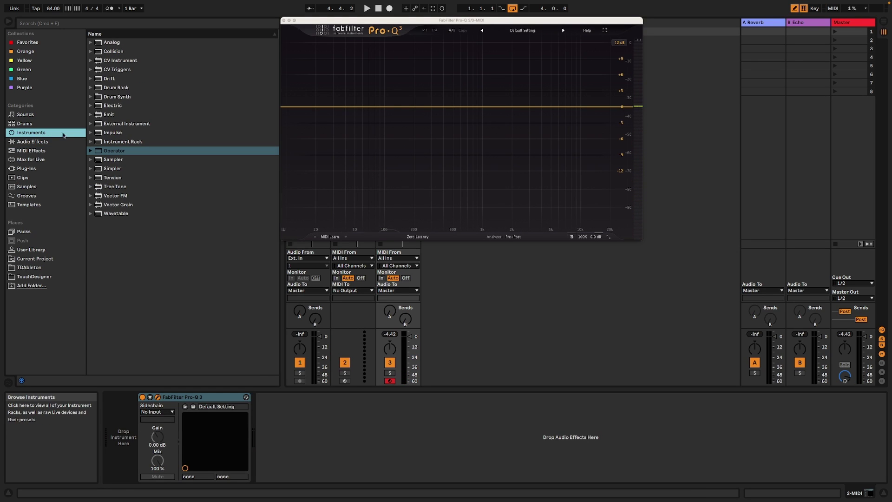
pyautogui.doubleClick(109, 153)
pyautogui.press('a')
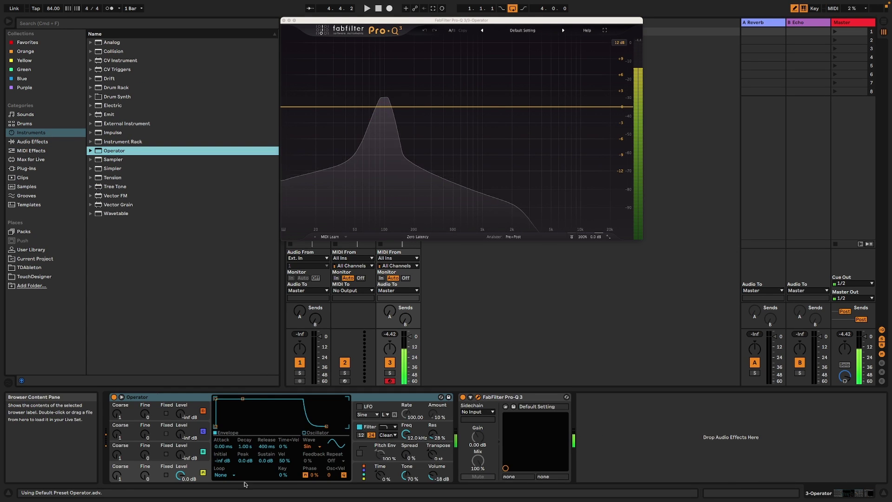
# Vary oscillator B's output level to about -22 dB, -11 dB and -13 dB while notes play
pyautogui.click(181, 458)
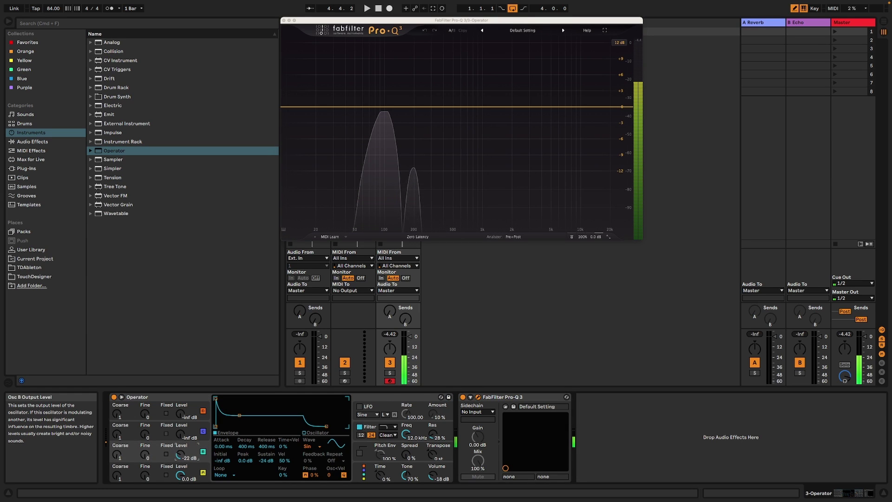
pyautogui.moveTo(180, 455); pyautogui.dragTo(179, 452)
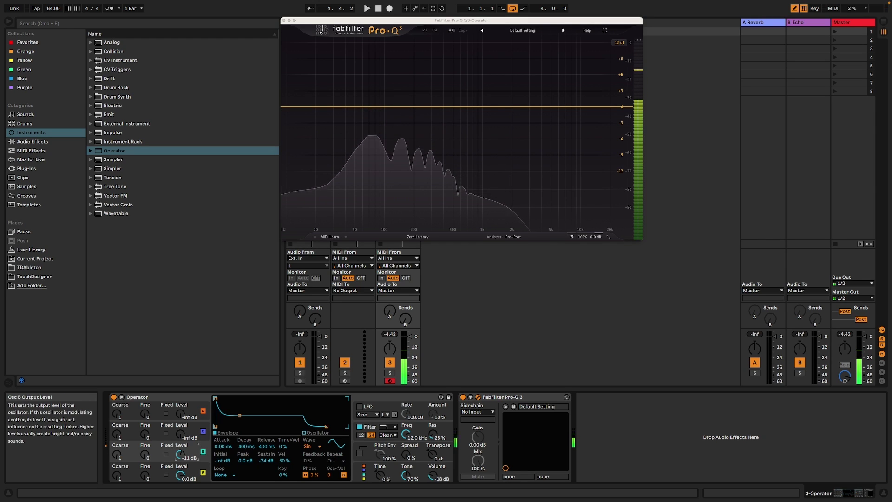
pyautogui.moveTo(181, 451); pyautogui.dragTo(181, 454)
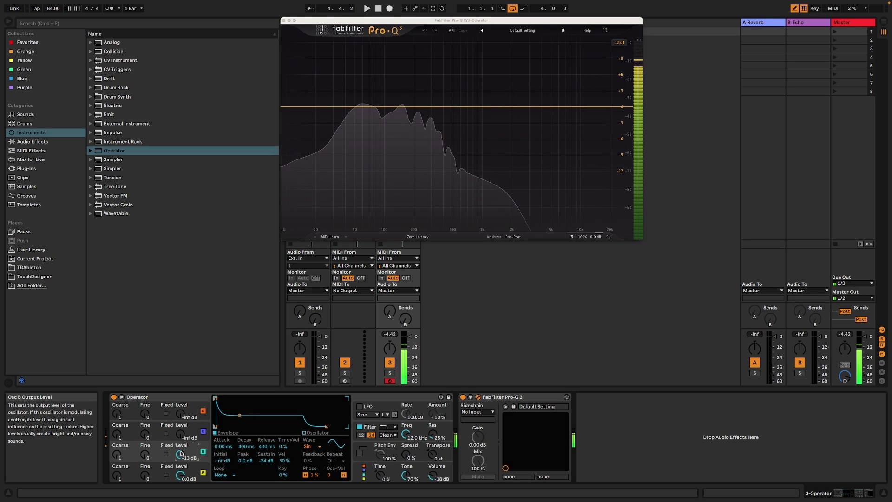
# Set Operator's Transpose to -12 st, and set oscillator B's Coarse to 4 and its level to about -17 dB
pyautogui.click(424, 460)
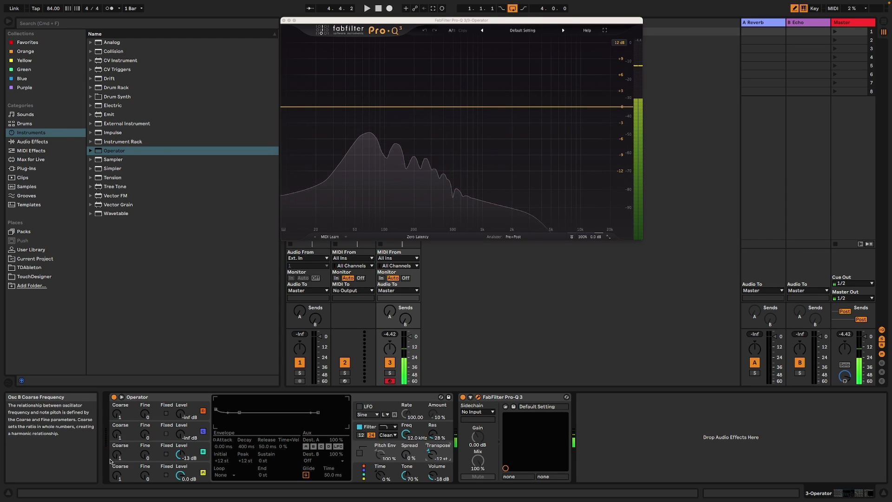
pyautogui.moveTo(181, 459)
pyautogui.mouseDown()
pyautogui.moveTo(181, 437)
pyautogui.moveTo(181, 462)
pyautogui.mouseUp()
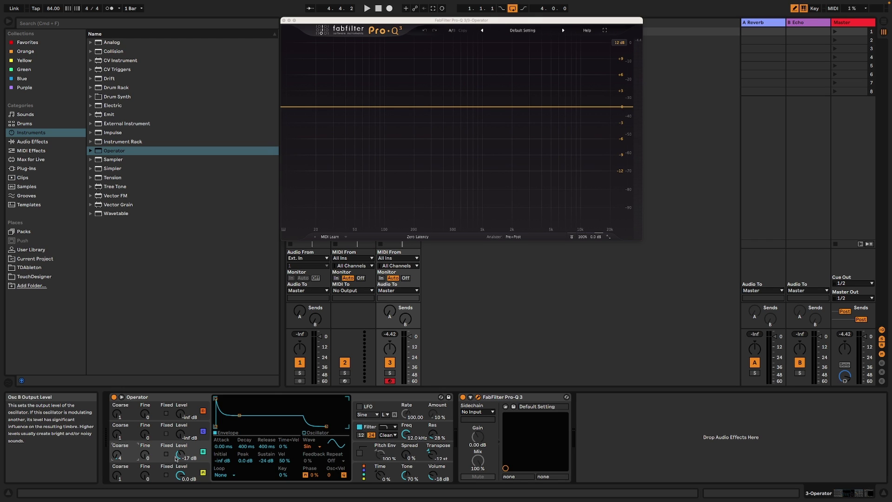
# Play several low and high notes, then sweep oscillator B's Coarse up to 24 and return it to 4
pyautogui.press('a')
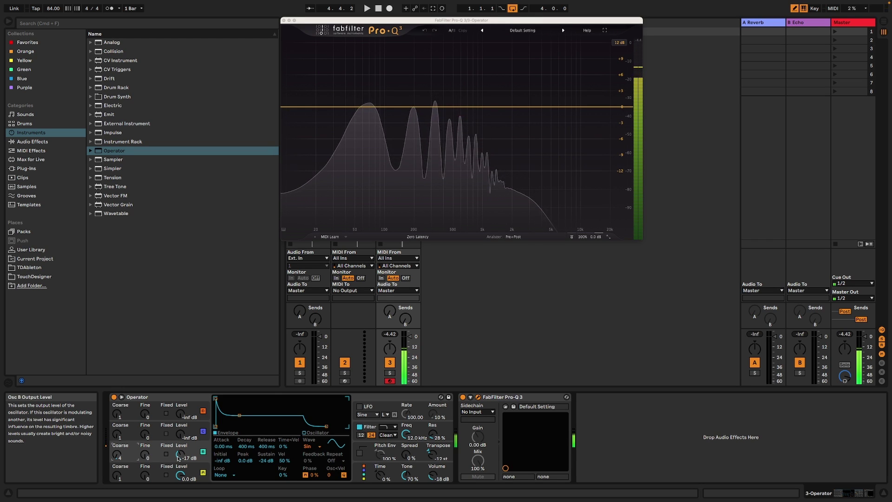
pyautogui.press('g')
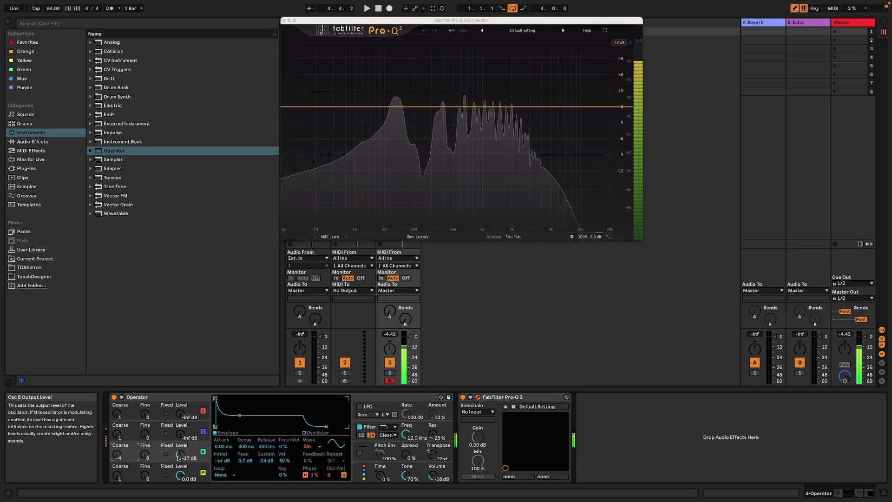
pyautogui.press('d')
pyautogui.press('a')
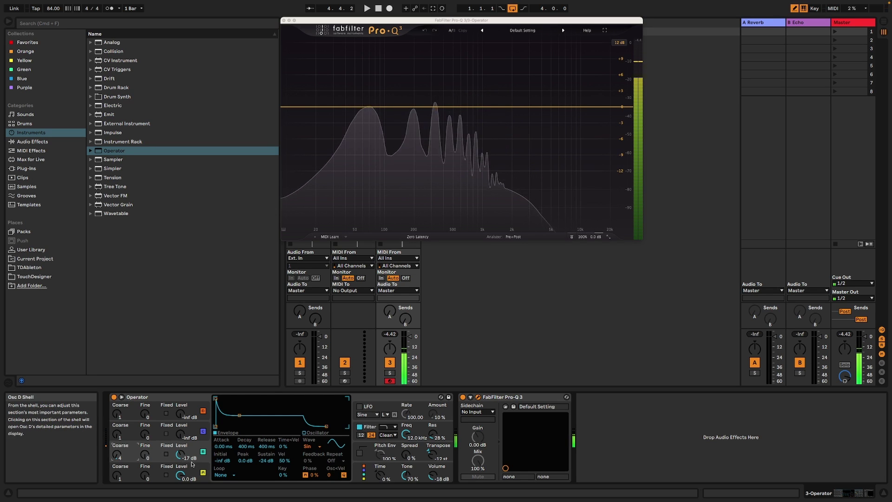
pyautogui.press('d')
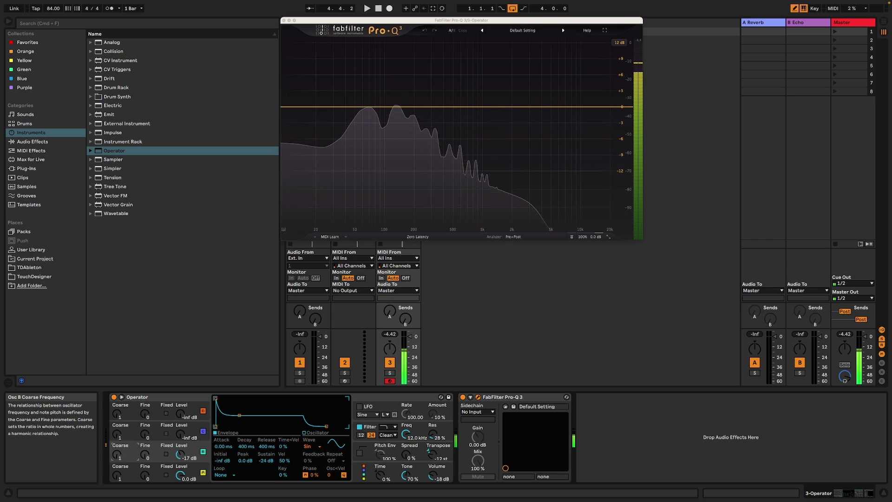
pyautogui.moveTo(116, 457); pyautogui.dragTo(116, 458)
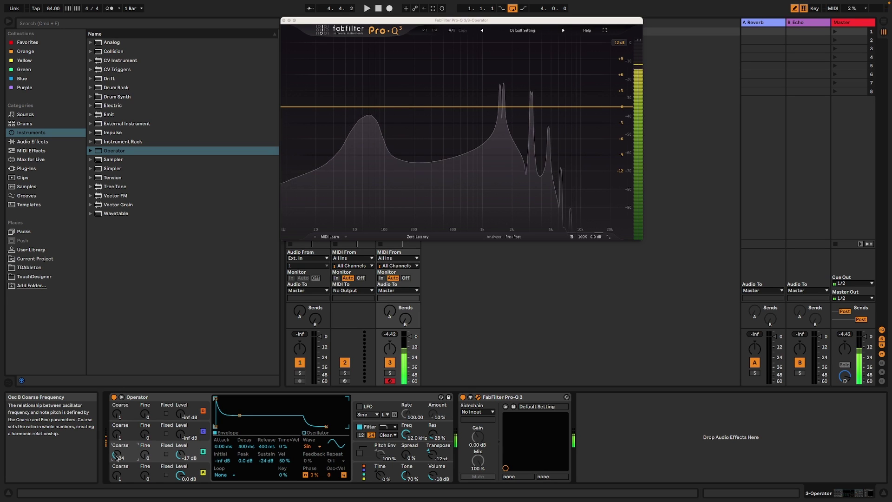
pyautogui.moveTo(116, 455); pyautogui.dragTo(116, 454)
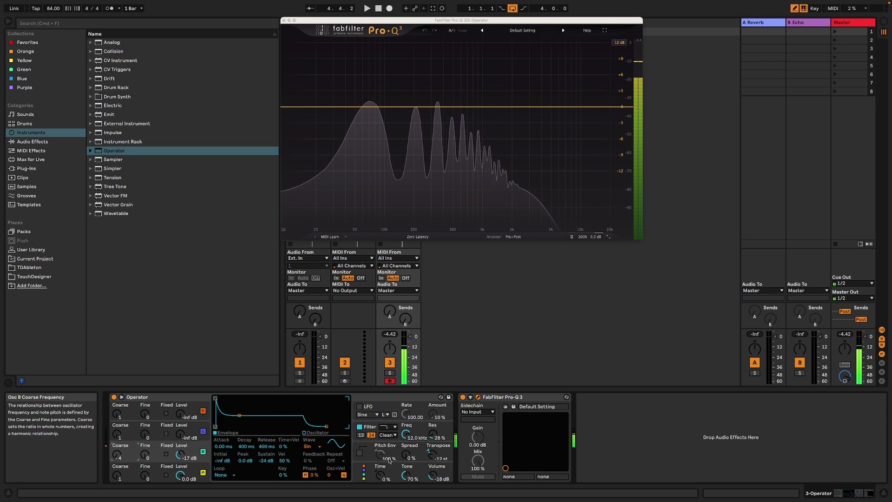
# Set oscillator A's waveform to Saw 3 and raise oscillator C's output level to about -25 dB
pyautogui.click(184, 468)
pyautogui.click(308, 446)
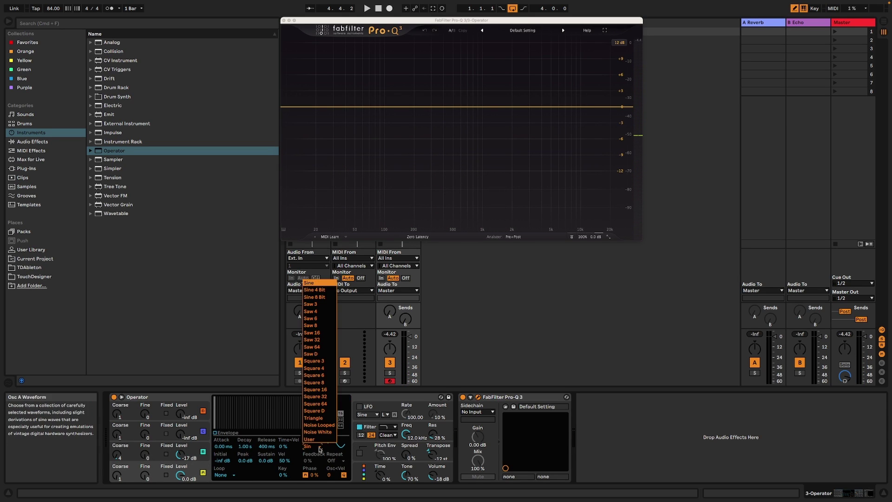
pyautogui.click(323, 305)
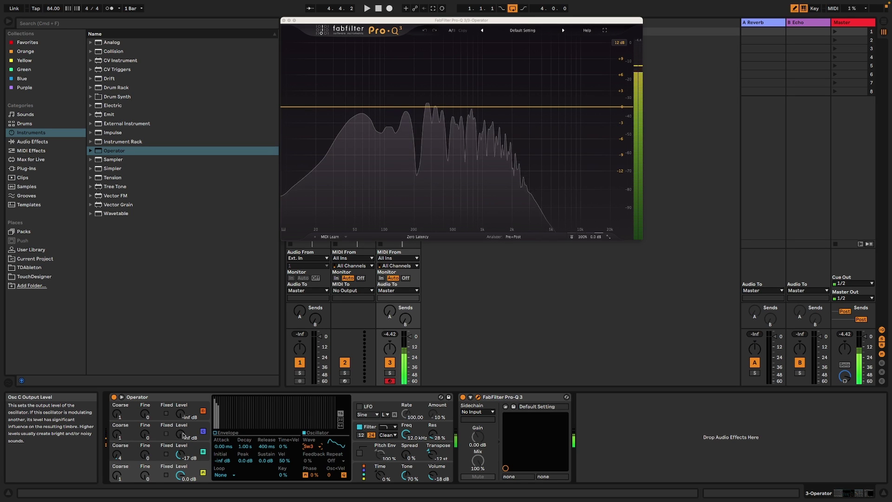
pyautogui.moveTo(183, 435); pyautogui.dragTo(184, 426)
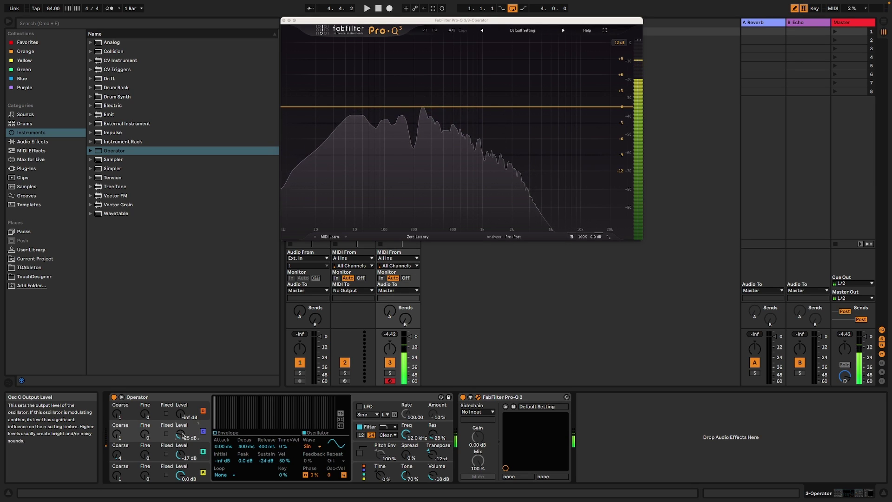
# Insert the Shaper MIDI effect before Operator and map it to oscillator C's output level
pyautogui.click(43, 144)
pyautogui.click(43, 149)
pyautogui.click(126, 186)
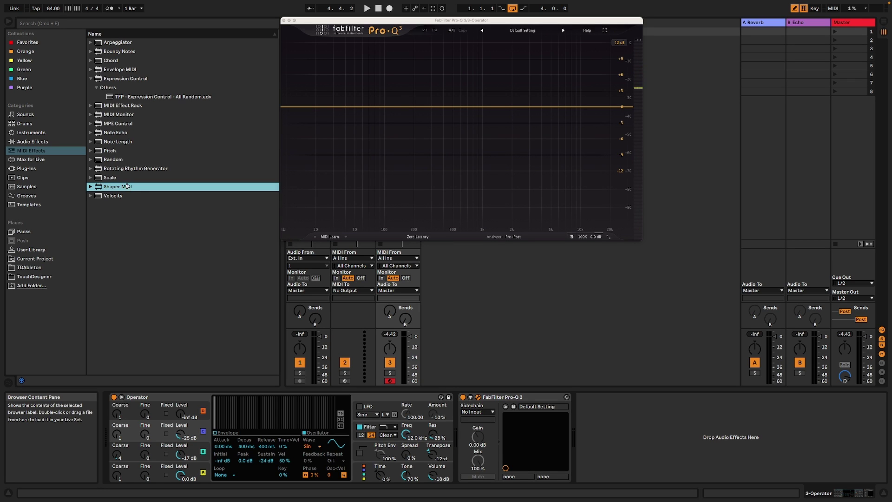
pyautogui.moveTo(127, 187); pyautogui.dragTo(137, 402)
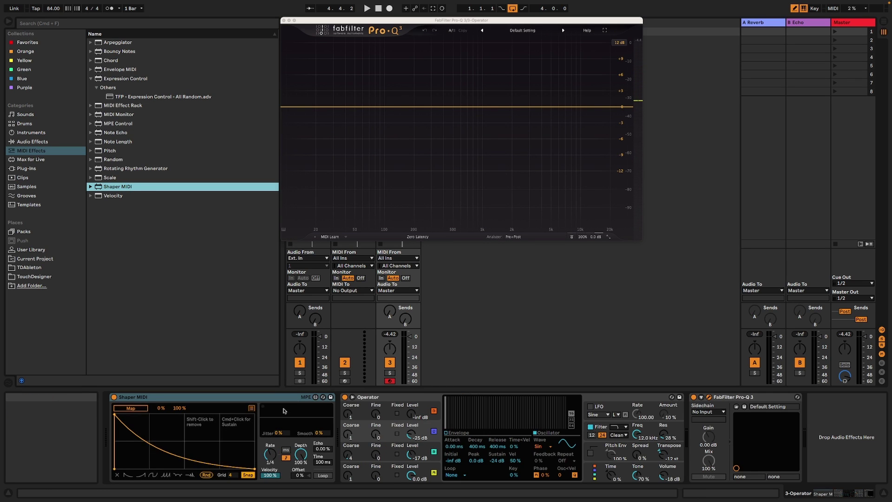
pyautogui.click(130, 407)
pyautogui.click(411, 435)
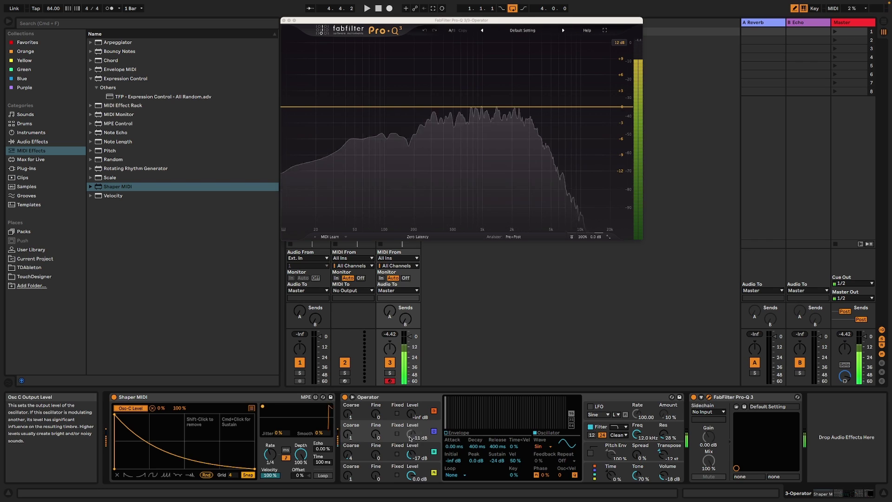
# Choose the repeating rising-curve shape in Shaper MIDI and remap its modulation to oscillator B's output level
pyautogui.click(166, 475)
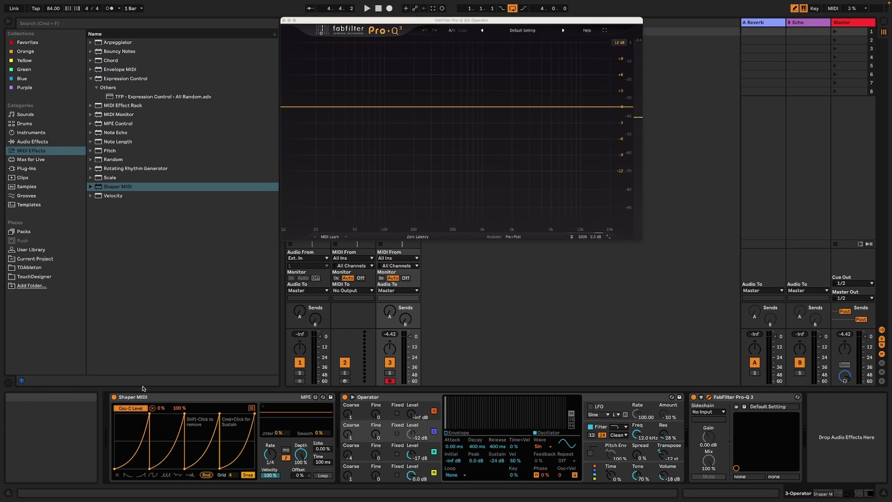
pyautogui.click(130, 408)
pyautogui.click(411, 434)
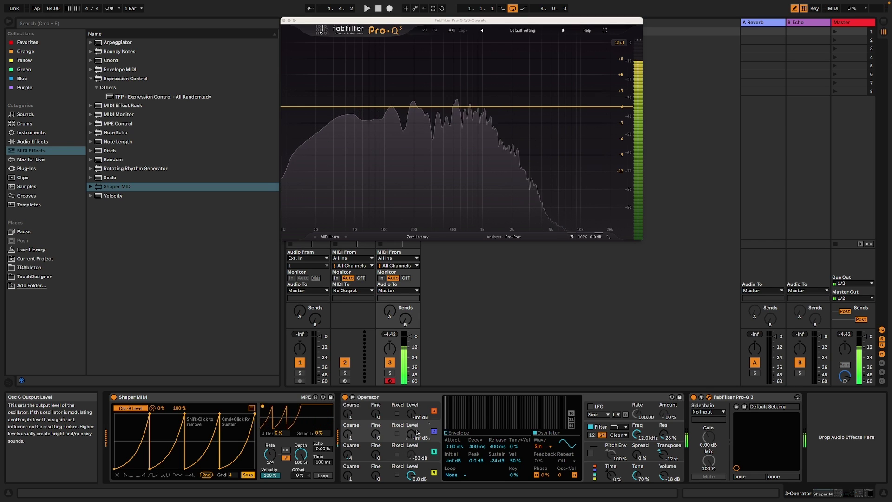
# Randomize Shaper MIDI's modulation shape several times while varying its rate between 1/48 and 5/16
pyautogui.click(206, 474)
pyautogui.click(211, 476)
pyautogui.click(207, 476)
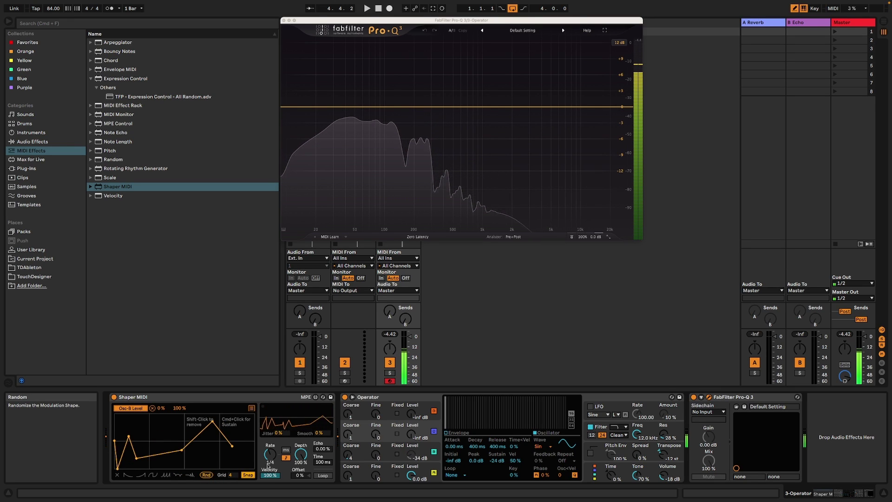
pyautogui.moveTo(269, 454)
pyautogui.mouseDown()
pyautogui.moveTo(269, 441)
pyautogui.moveTo(268, 456)
pyautogui.mouseUp()
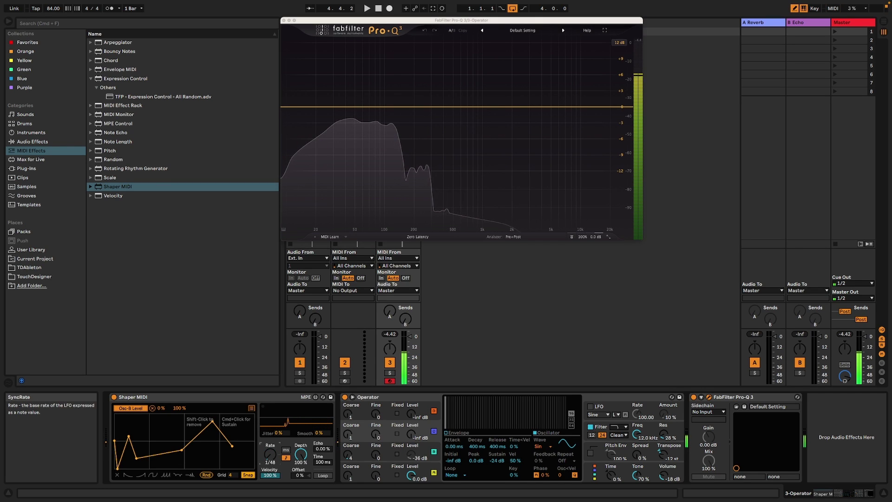
pyautogui.click(205, 475)
pyautogui.click(205, 474)
pyautogui.click(206, 475)
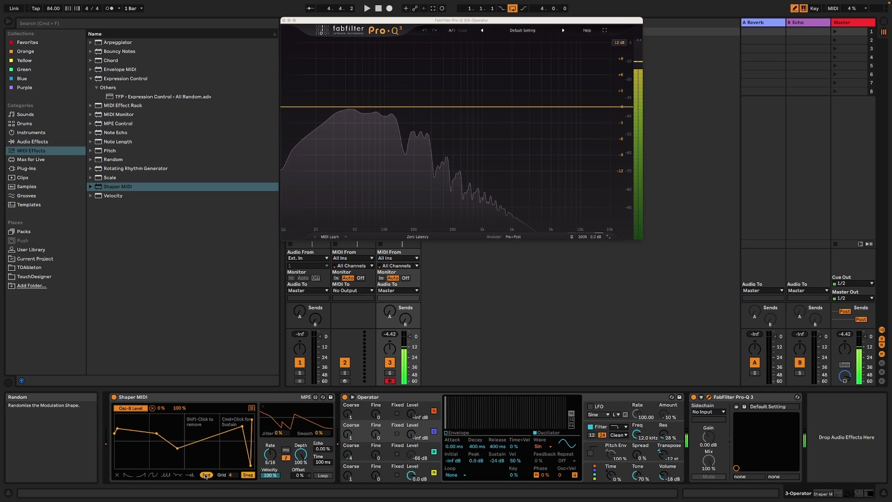
# Set oscillator B's waveform to Saw 3 and raise Operator's Spread to 4%
pyautogui.moveTo(375, 457); pyautogui.dragTo(376, 441)
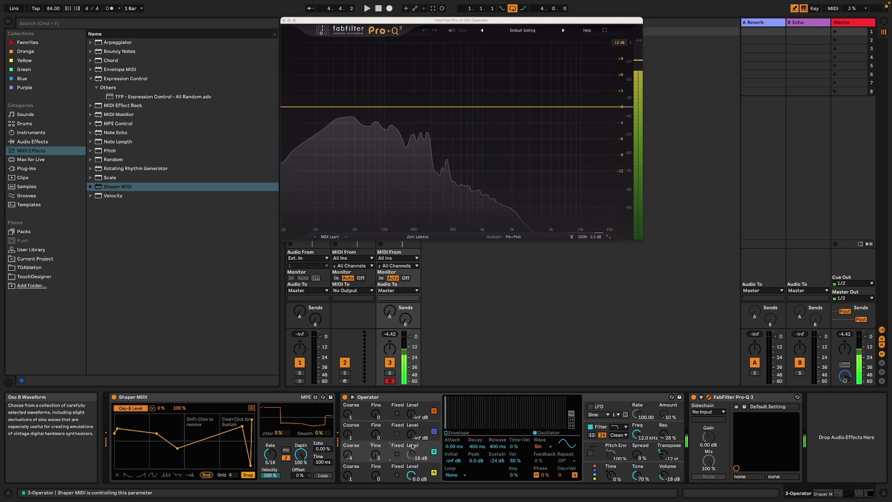
pyautogui.click(550, 446)
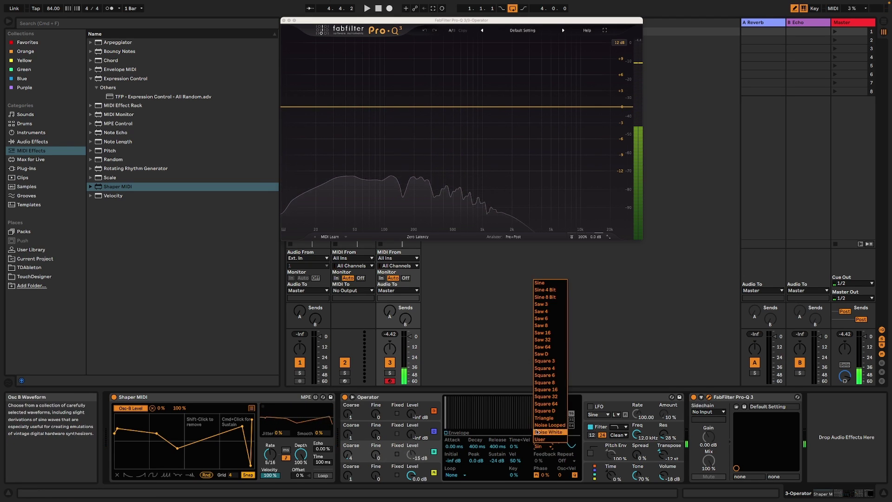
pyautogui.click(545, 310)
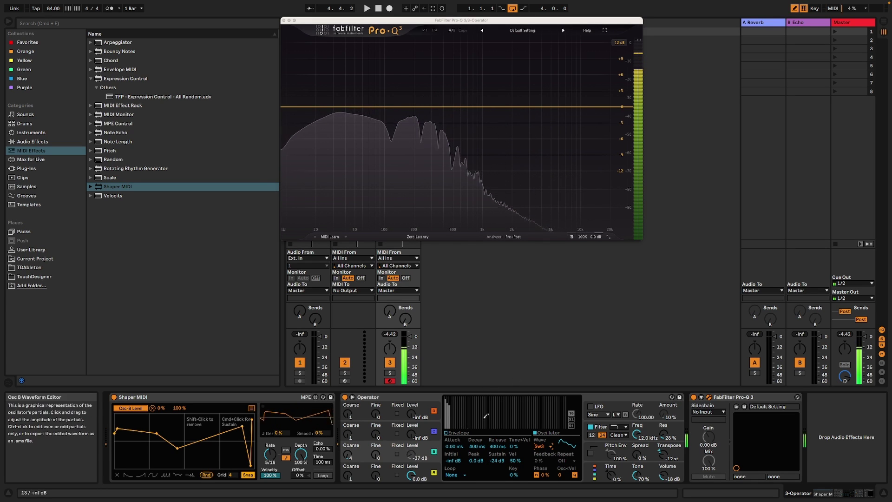
pyautogui.click(620, 414)
pyautogui.moveTo(638, 454); pyautogui.dragTo(637, 474)
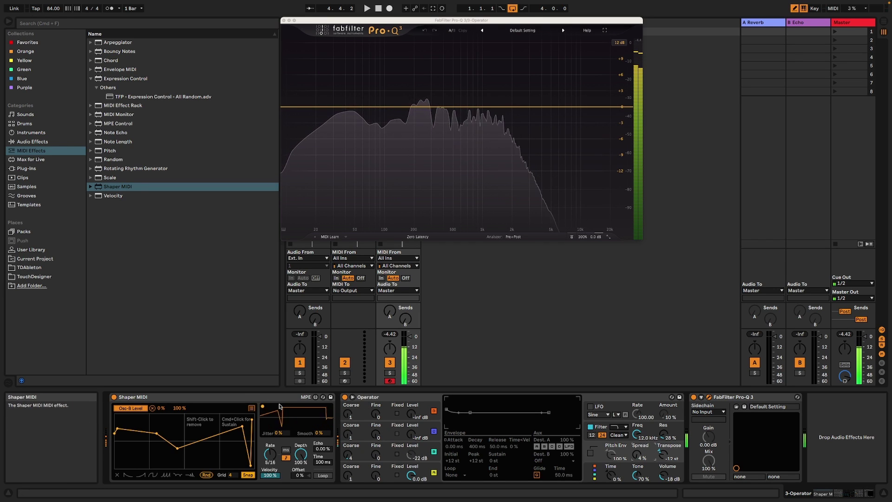
# Delete Shaper MIDI and the edited Operator, and load a fresh default Operator instrument
pyautogui.click(309, 399)
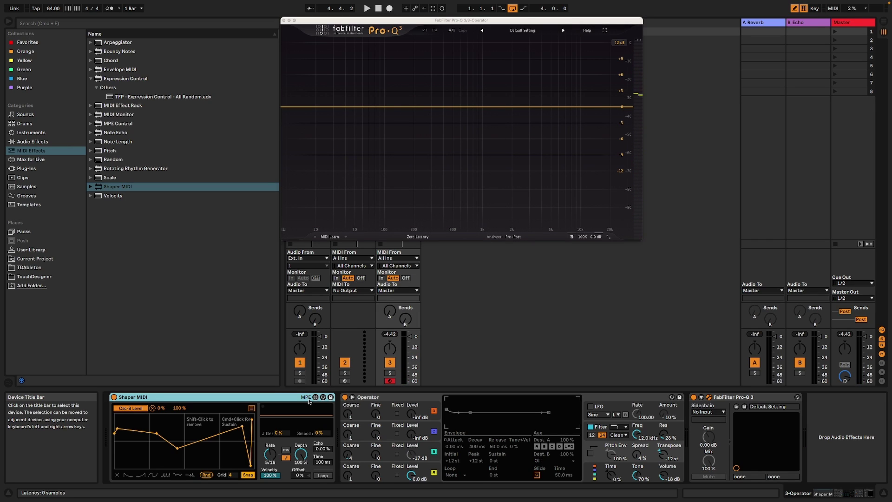
pyautogui.keyDown('shift'); pyautogui.click(368, 397); pyautogui.keyUp('shift')
pyautogui.press('Delete')
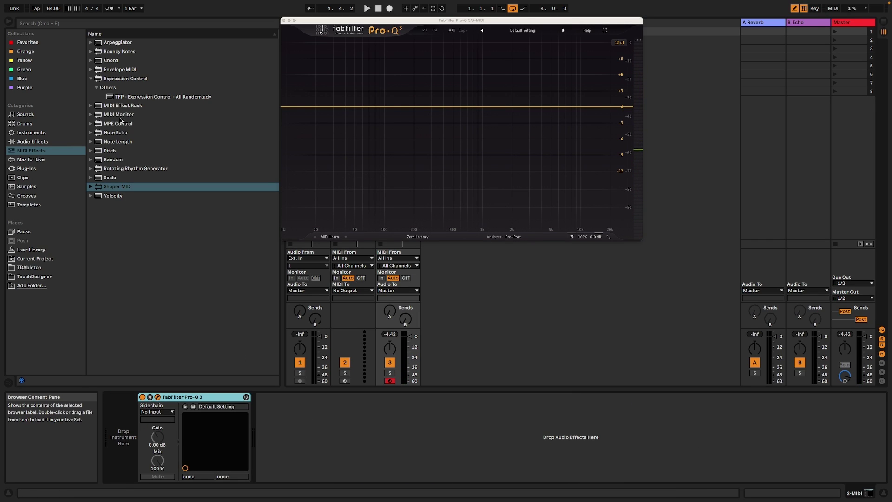
pyautogui.click(30, 132)
pyautogui.doubleClick(115, 151)
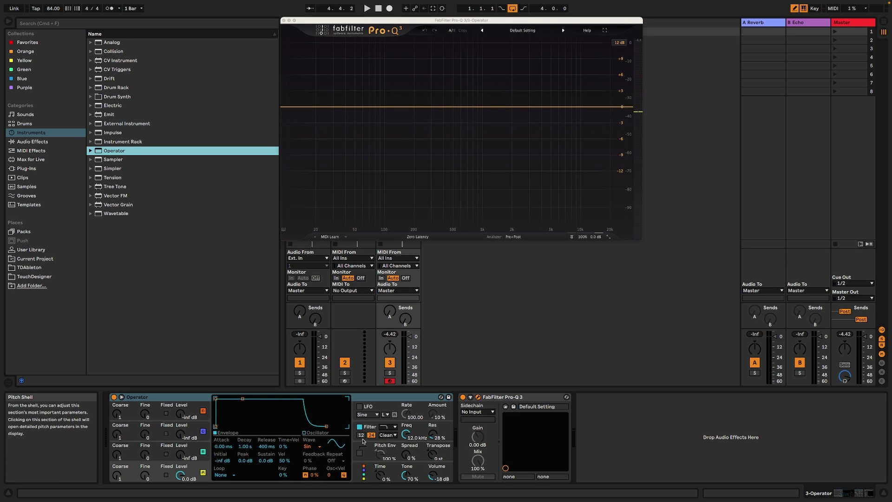
# Set oscillator A's envelope to about 1.47 s decay with no sustain, and enable a pitch envelope with 502 ms decay and -16 st sustain
pyautogui.moveTo(242, 398); pyautogui.dragTo(246, 427)
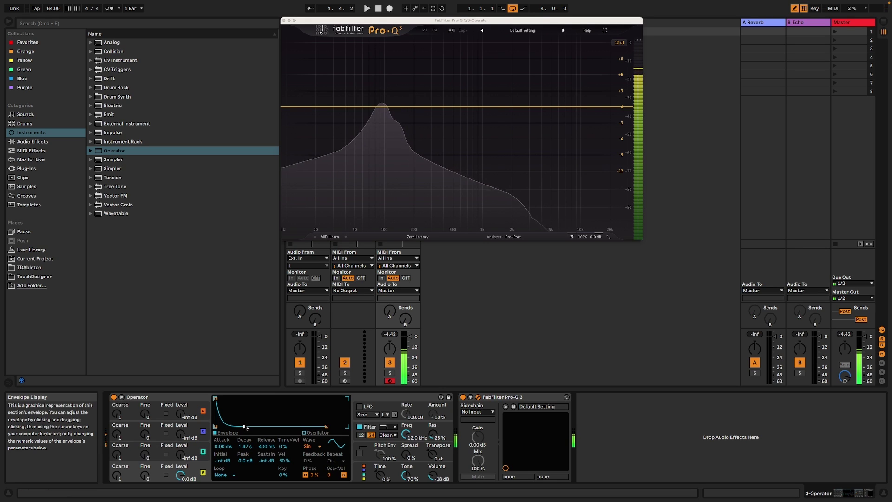
pyautogui.click(361, 453)
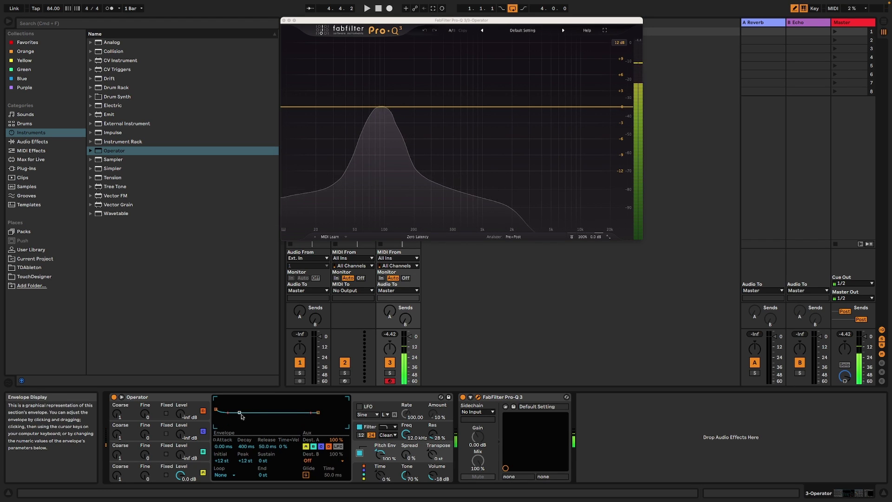
pyautogui.moveTo(241, 413); pyautogui.dragTo(242, 418)
pyautogui.moveTo(318, 412); pyautogui.dragTo(317, 417)
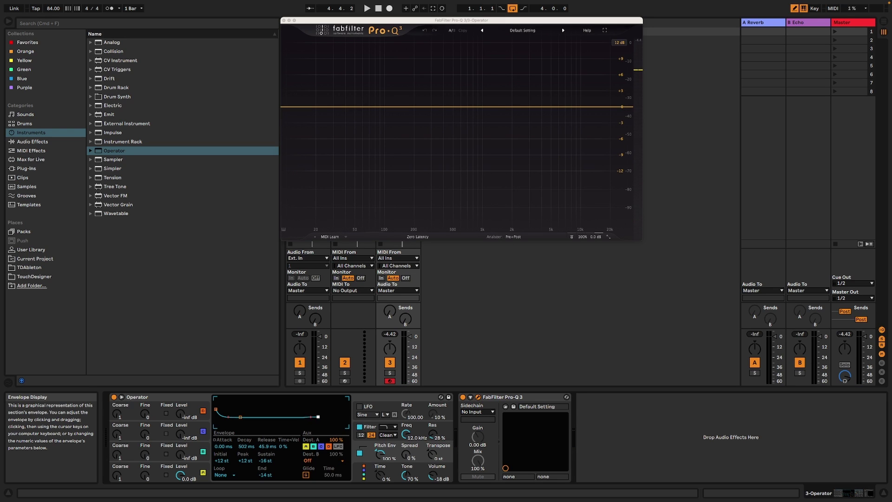
# Set the pitch envelope to about 276 ms decay with -24 st sustain and end, and raise Operator's volume to about -7.3 dB
pyautogui.doubleClick(433, 475)
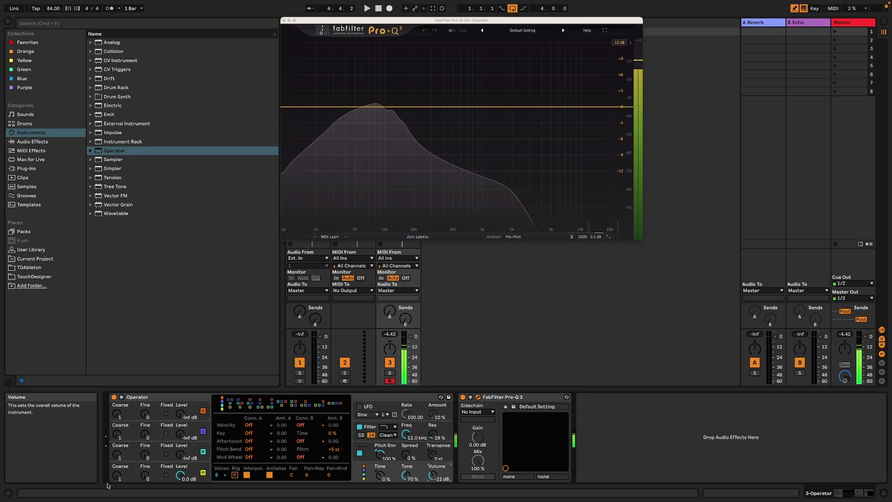
pyautogui.click(174, 473)
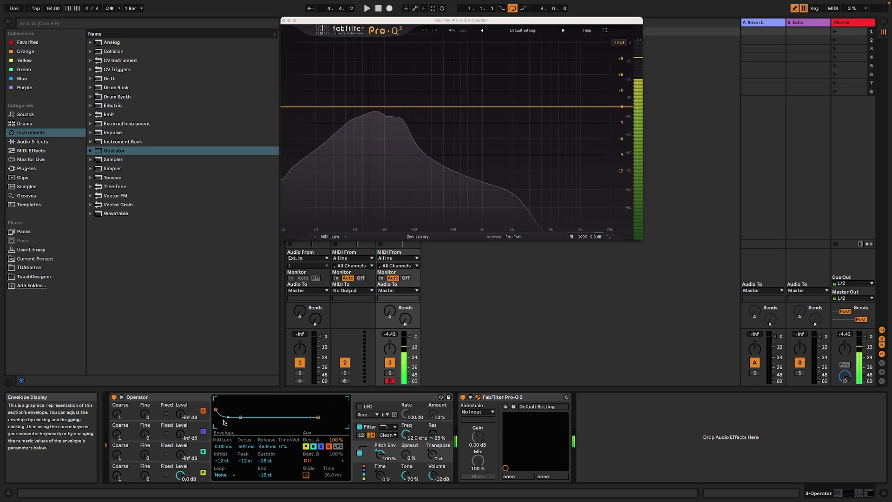
pyautogui.moveTo(238, 418); pyautogui.dragTo(238, 420)
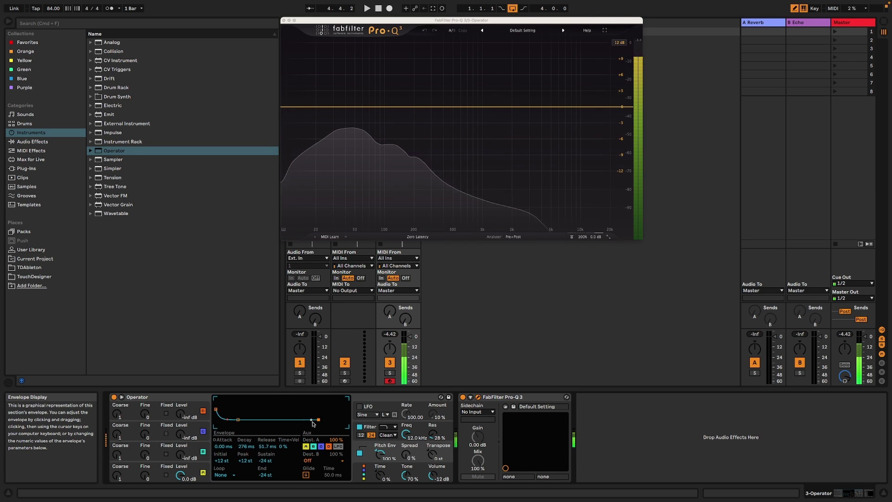
pyautogui.moveTo(432, 475); pyautogui.dragTo(432, 467)
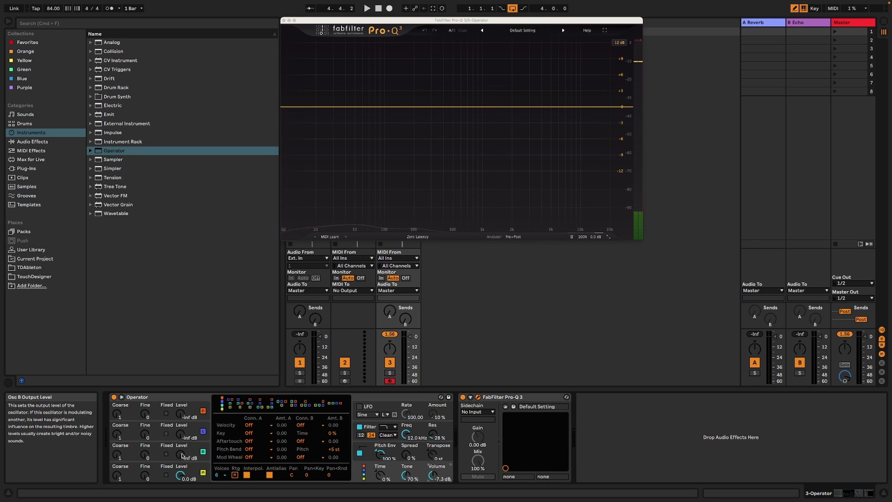
# Raise oscillator B's level to about -8.6 dB and give its envelope about 36.1 ms decay, -8.3 dB peak and -inf sustain
pyautogui.moveTo(180, 456); pyautogui.dragTo(181, 451)
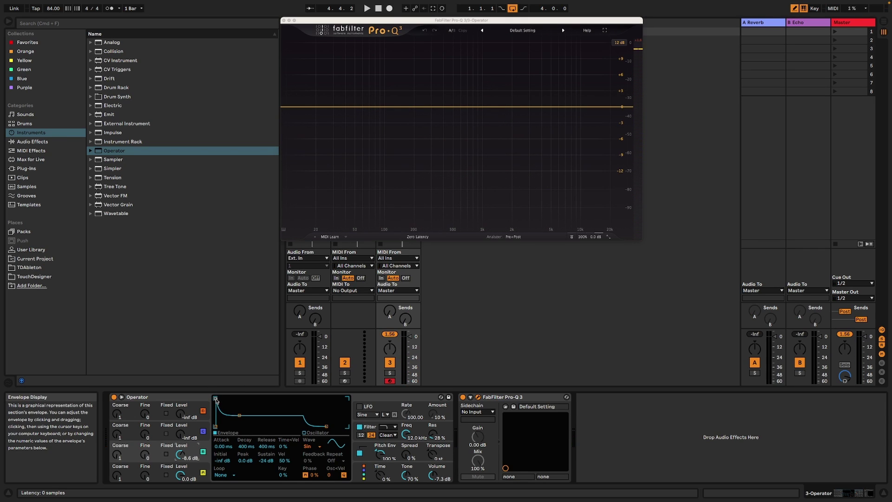
pyautogui.moveTo(239, 417); pyautogui.dragTo(217, 411)
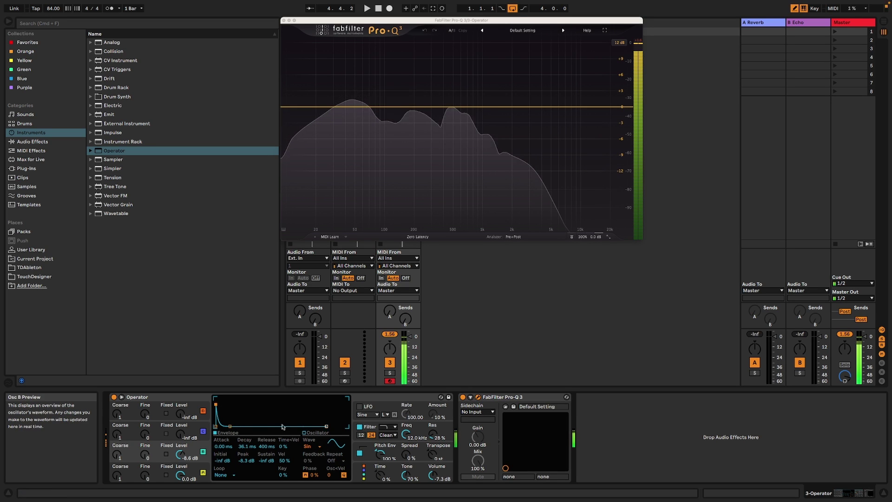
# Raise oscillator B's level to about -1.3 dB, compare the sound with it off and on, and lengthen its envelope decay to about 74.1 ms
pyautogui.moveTo(180, 454); pyautogui.dragTo(180, 447)
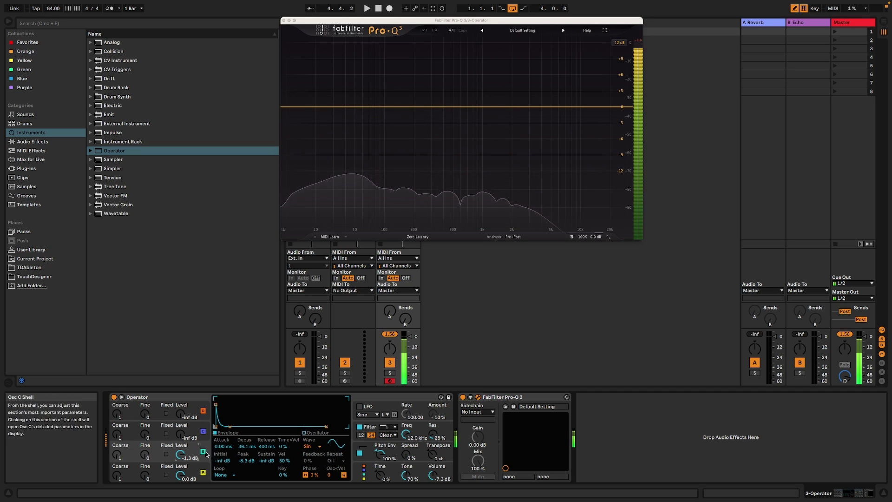
pyautogui.click(203, 452)
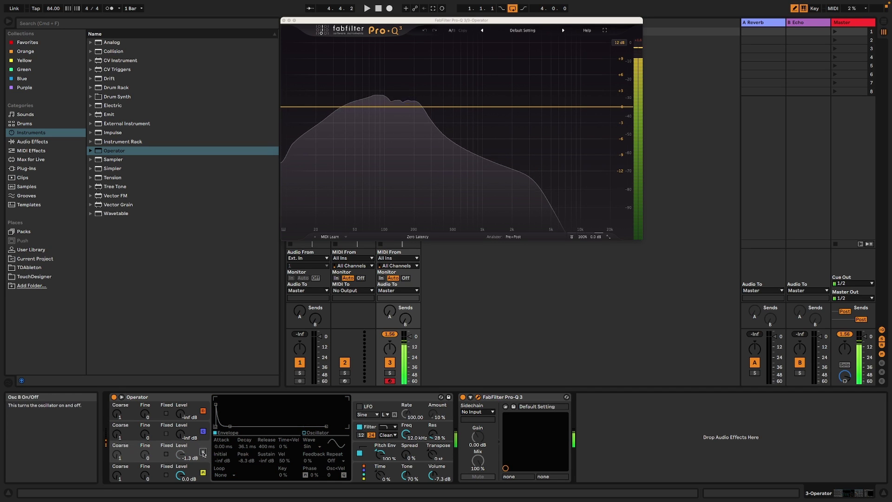
pyautogui.click(203, 452)
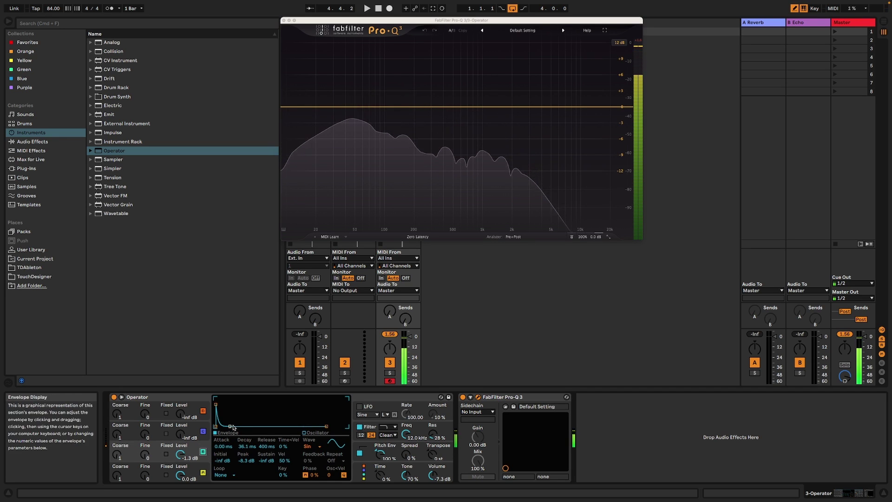
pyautogui.moveTo(230, 426); pyautogui.dragTo(233, 426)
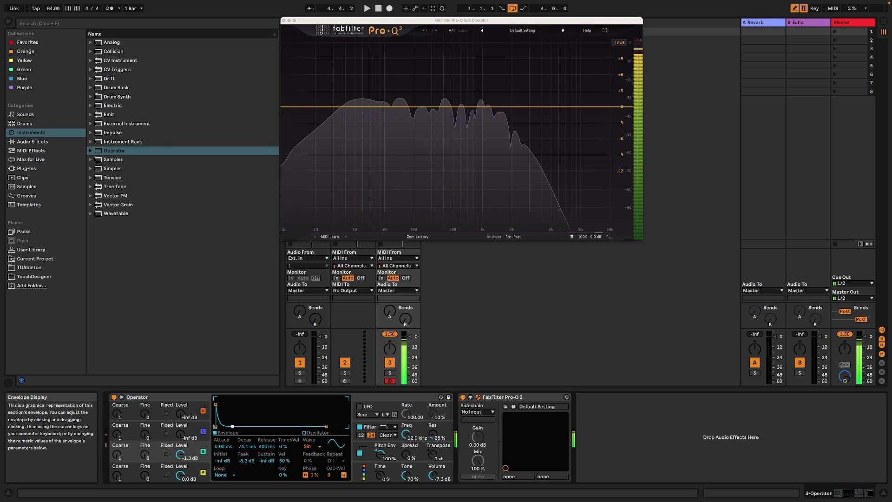
# Set oscillator B's waveform to Saw 32, lower its level to about -17 dB, and bring in oscillator C at about -47 dB
pyautogui.click(310, 446)
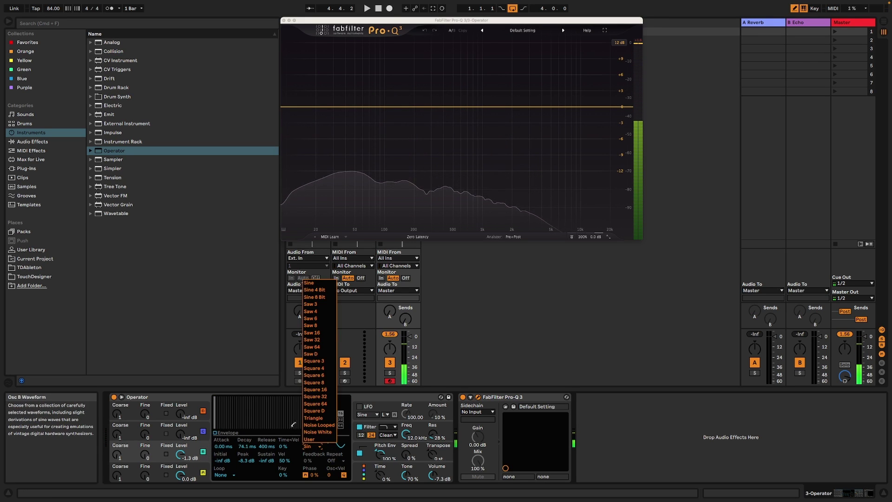
pyautogui.click(327, 340)
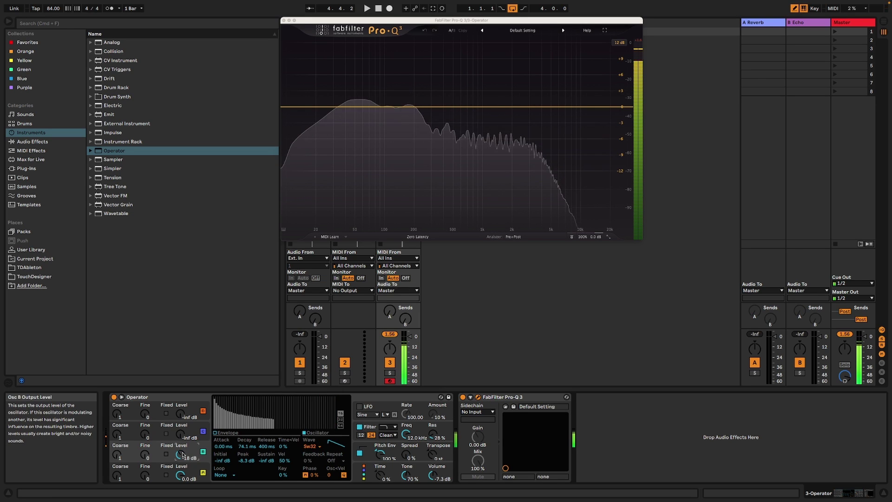
pyautogui.moveTo(185, 438); pyautogui.dragTo(184, 434)
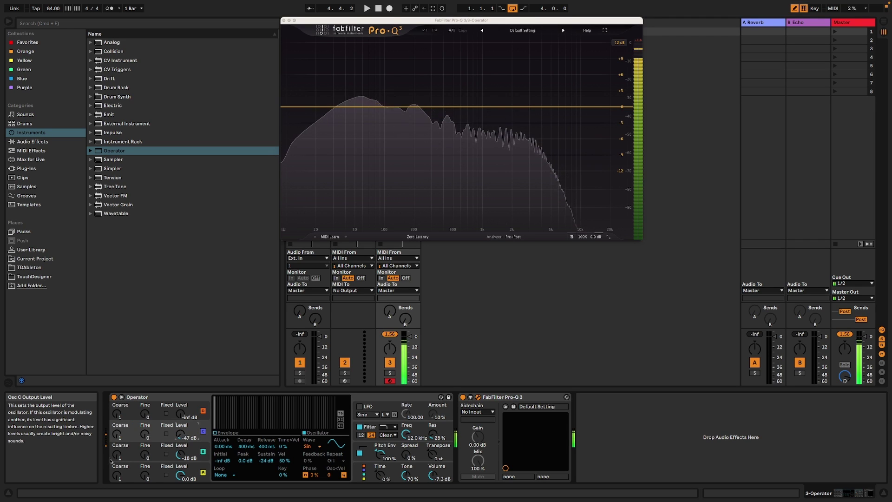
pyautogui.moveTo(116, 455); pyautogui.dragTo(116, 444)
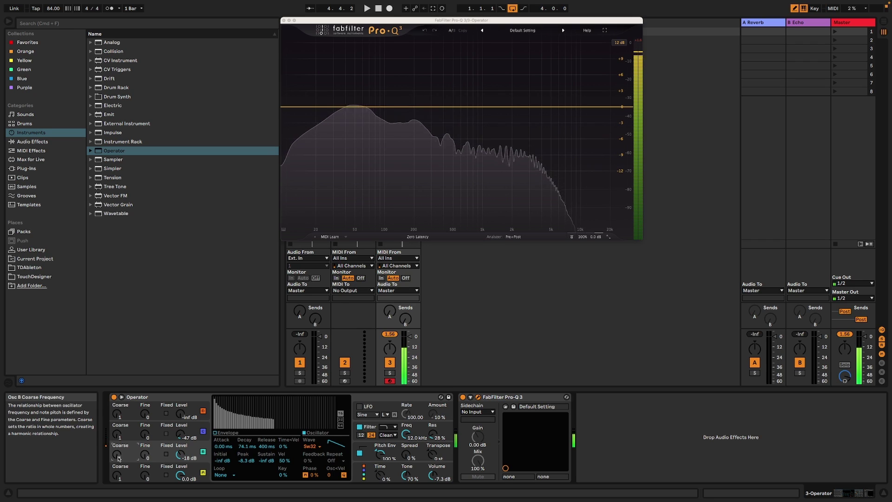
pyautogui.moveTo(178, 455); pyautogui.dragTo(178, 457)
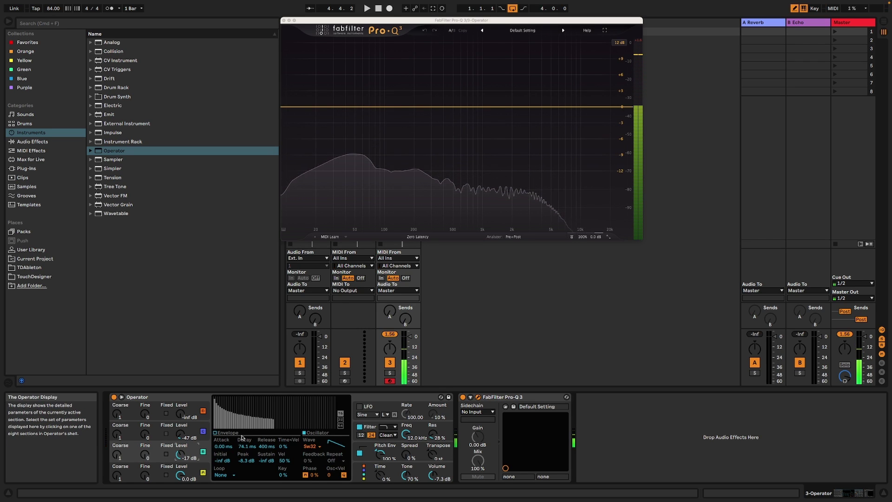
# Change oscillator B's waveform to Square 8 and raise oscillator C's level to about -17 dB
pyautogui.click(310, 446)
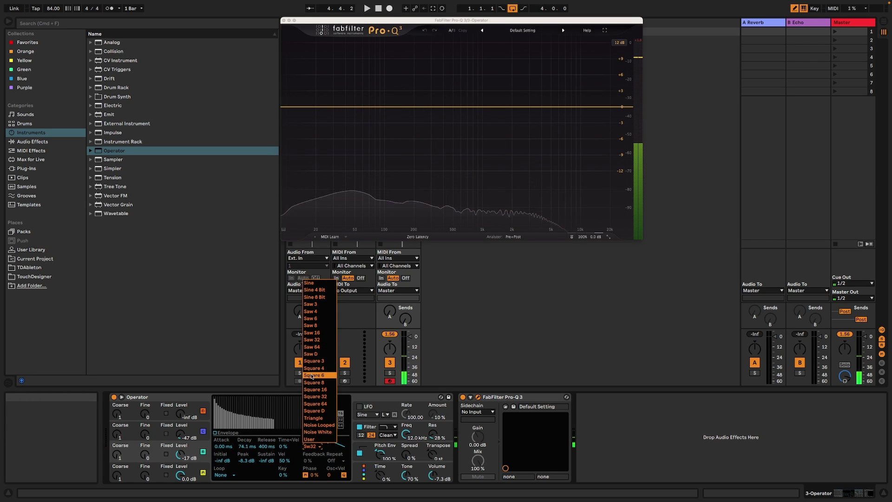
pyautogui.click(316, 382)
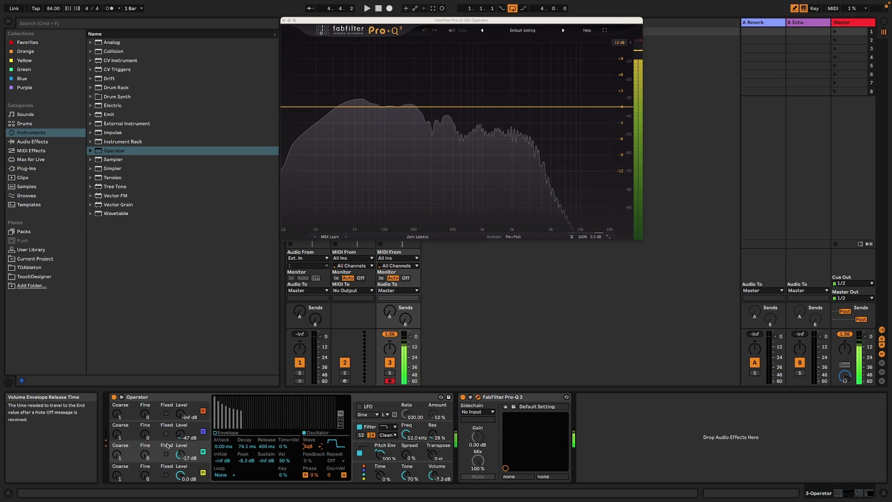
pyautogui.click(179, 455)
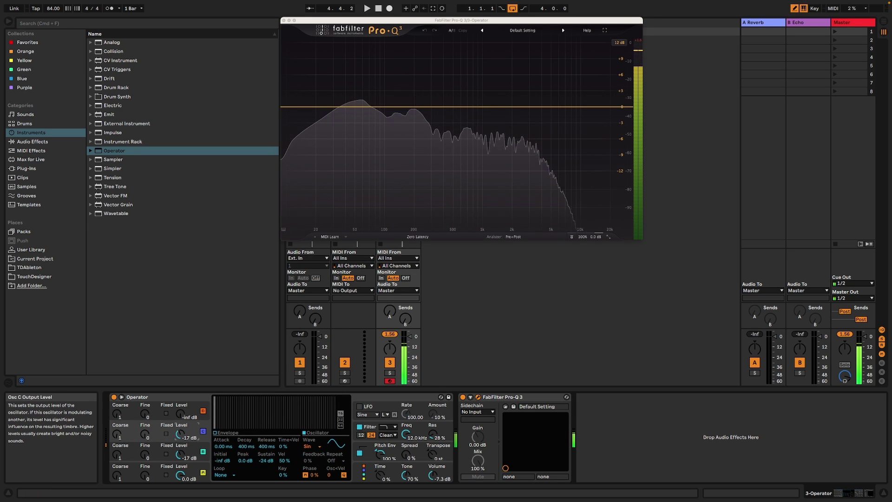
pyautogui.click(184, 443)
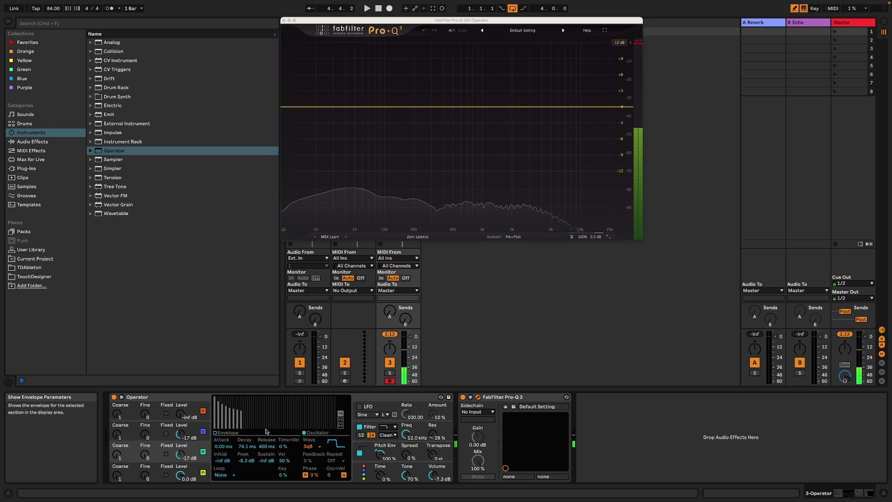
# Try a longer decay on oscillator B's envelope, and settle it at about 65.7 ms
pyautogui.click(226, 432)
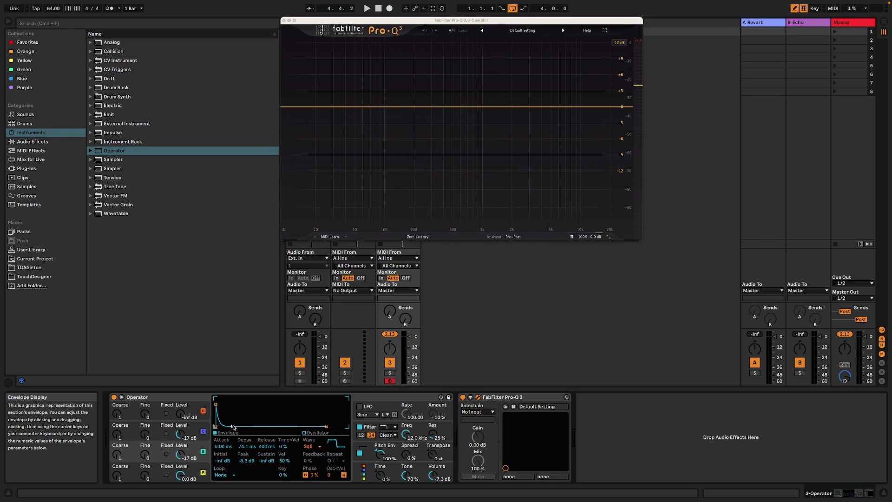
pyautogui.moveTo(233, 426); pyautogui.dragTo(259, 426)
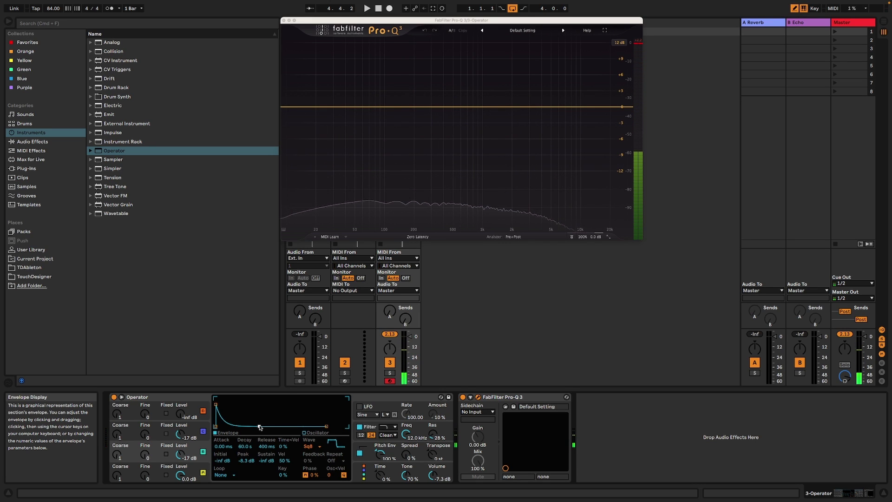
pyautogui.moveTo(259, 426); pyautogui.dragTo(231, 426)
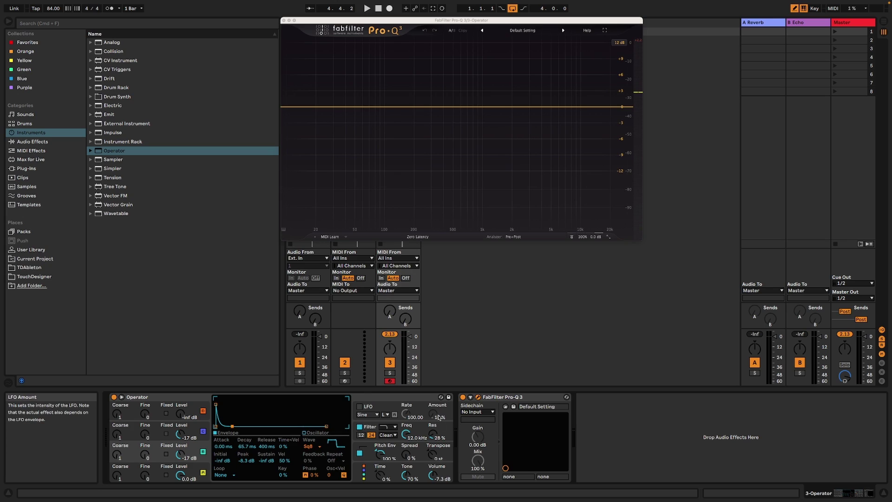
# Transpose Operator up by +12 st and lower oscillator C's level to -inf dB
pyautogui.click(432, 457)
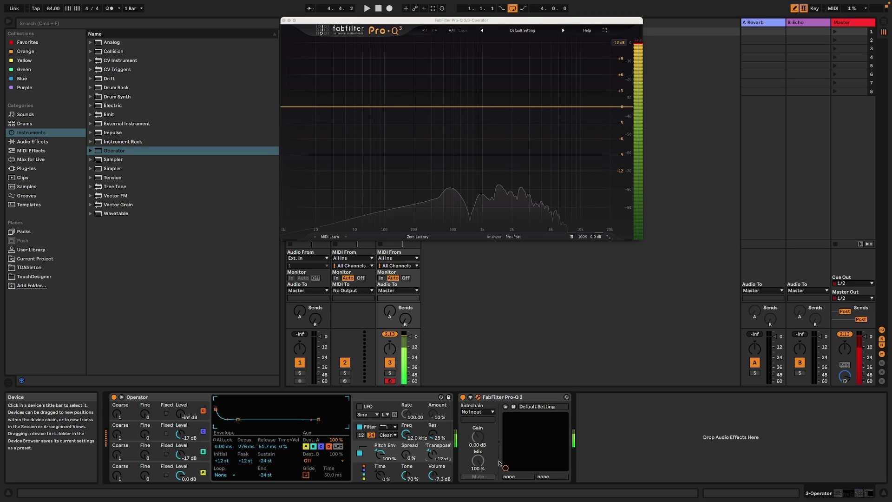
pyautogui.moveTo(179, 435); pyautogui.dragTo(179, 469)
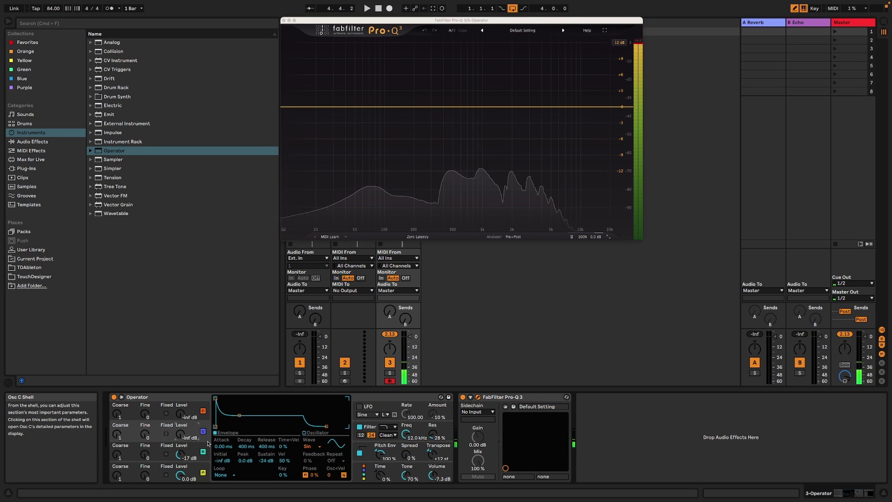
# Shorten oscillator A's envelope decay to about 276 ms and lower oscillator B's level to about -34 dB
pyautogui.click(200, 469)
pyautogui.moveTo(245, 426); pyautogui.dragTo(238, 426)
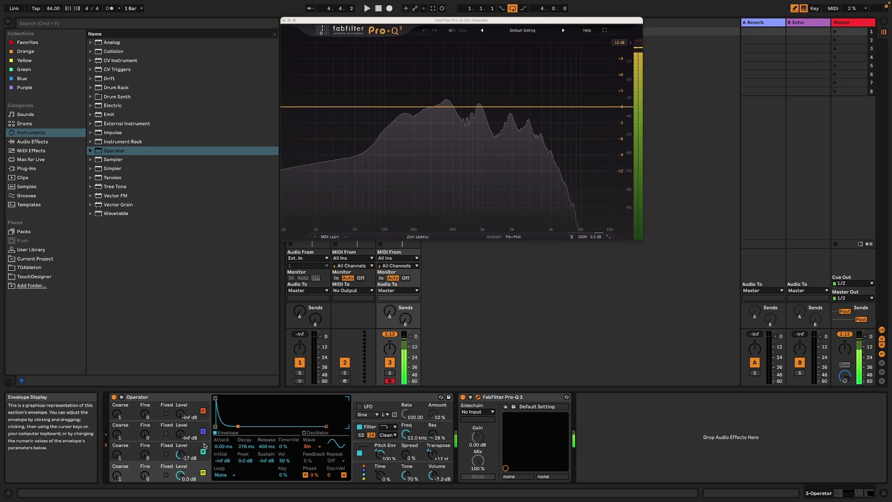
pyautogui.moveTo(177, 455); pyautogui.dragTo(177, 463)
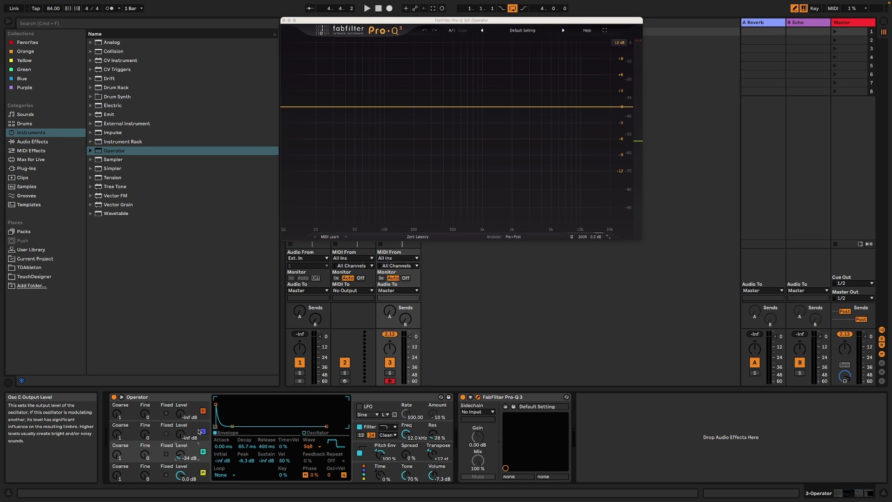
# Switch Operator to the two-by-two oscillator algorithm and raise oscillator C's level to about -9.8 dB
pyautogui.click(365, 472)
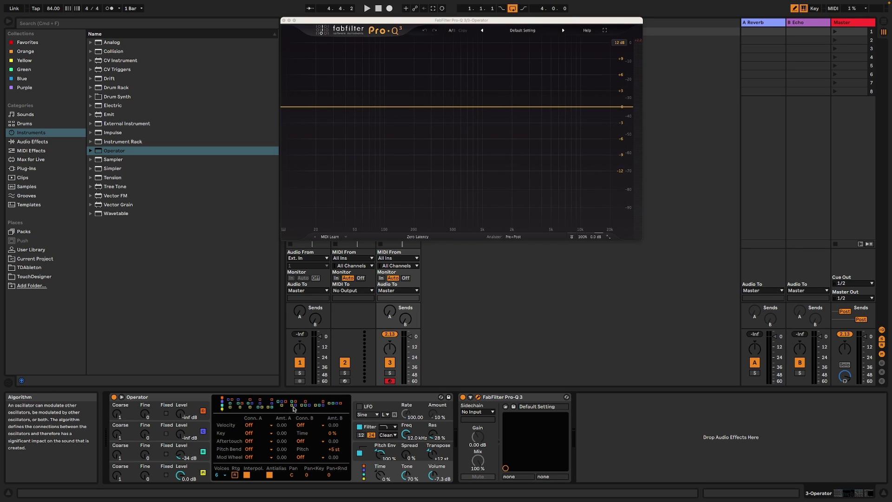
pyautogui.moveTo(180, 433); pyautogui.dragTo(181, 418)
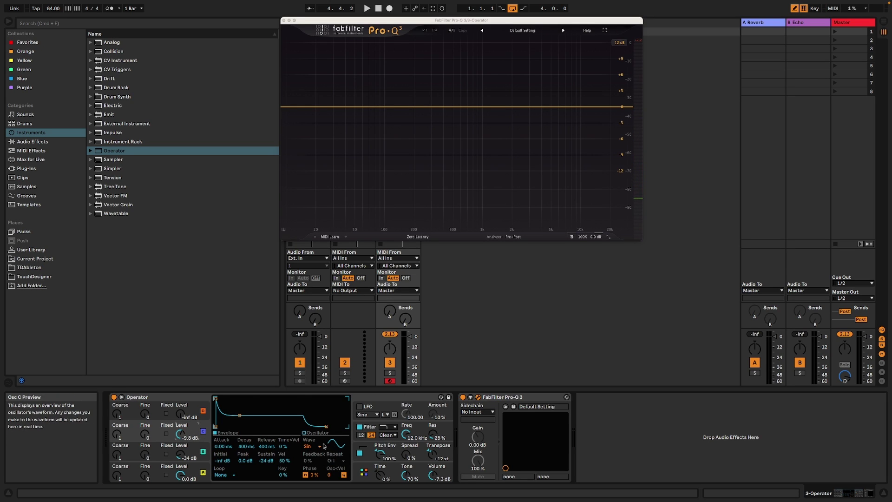
# Set oscillator C's waveform to Noise White and lower its level to about -29 dB
pyautogui.click(307, 446)
pyautogui.click(316, 433)
pyautogui.moveTo(180, 434); pyautogui.dragTo(180, 444)
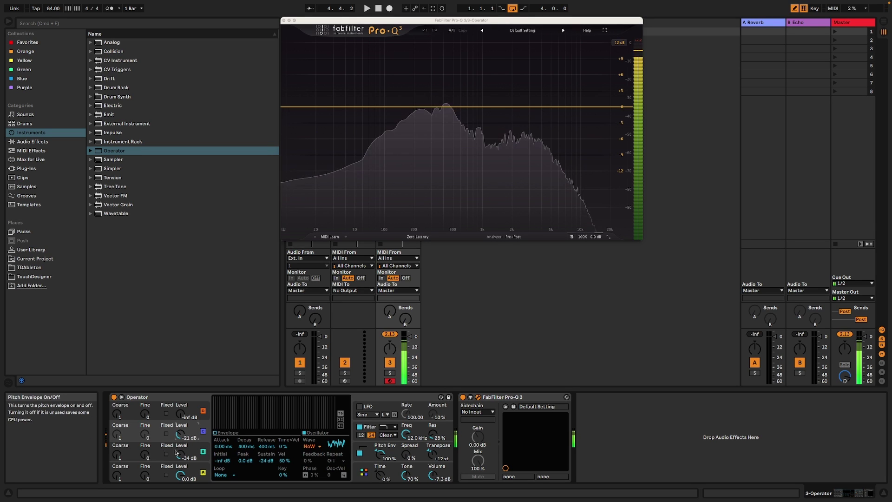
pyautogui.moveTo(180, 434); pyautogui.dragTo(180, 439)
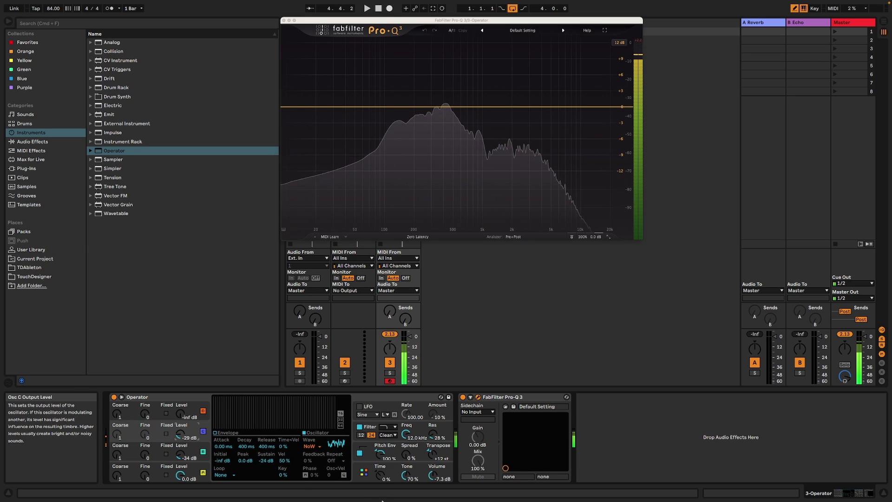
# Shorten oscillator A's amplitude envelope decay to about 193 ms
pyautogui.click(380, 453)
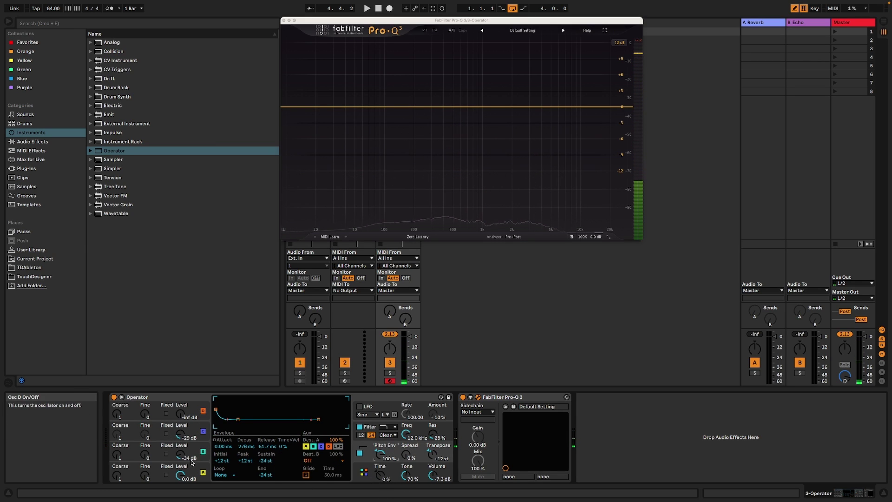
pyautogui.click(169, 463)
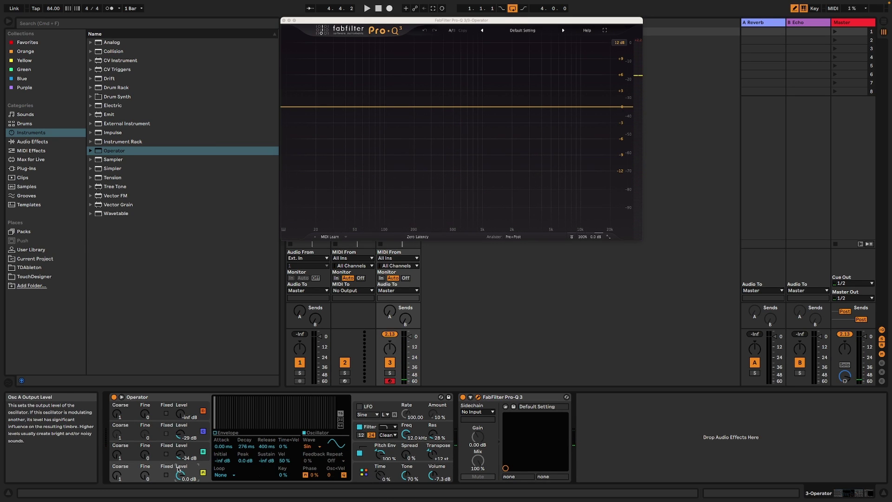
pyautogui.click(227, 433)
pyautogui.moveTo(238, 425); pyautogui.dragTo(232, 426)
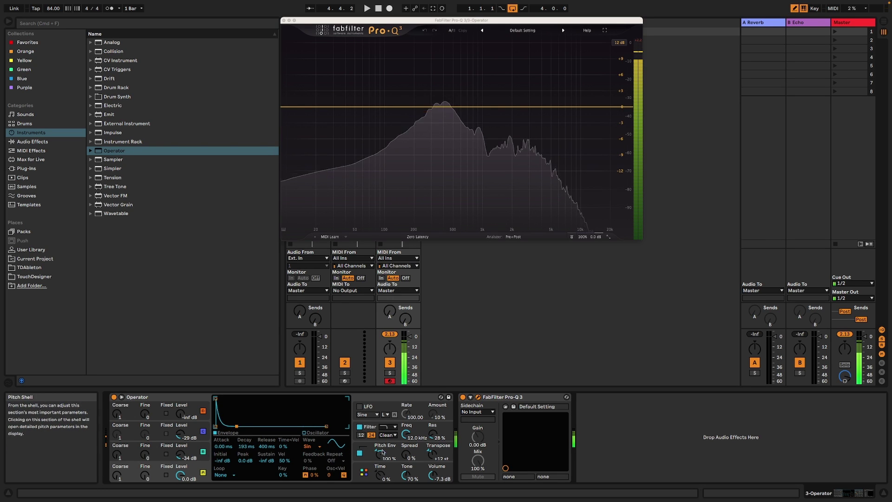
# Shorten the pitch envelope's decay to about 36.1 ms and raise oscillator B's level to about -17 dB
pyautogui.click(380, 448)
pyautogui.moveTo(230, 426); pyautogui.dragTo(230, 419)
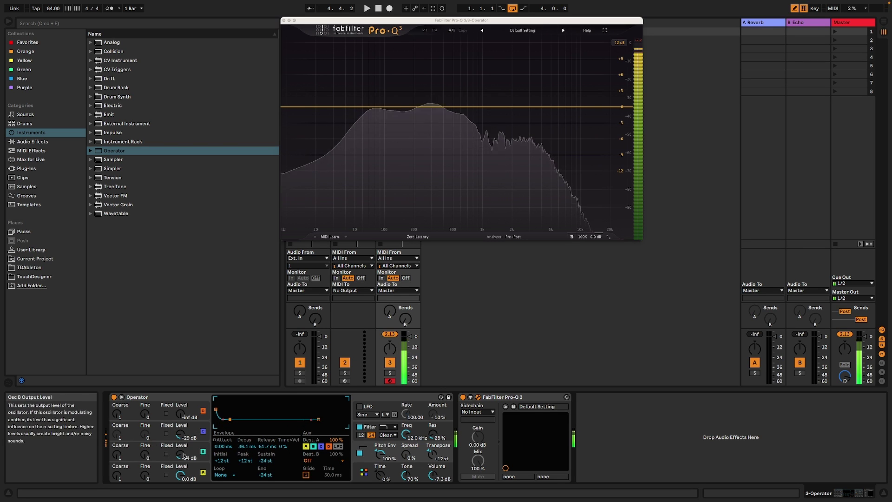
pyautogui.moveTo(180, 456); pyautogui.dragTo(178, 447)
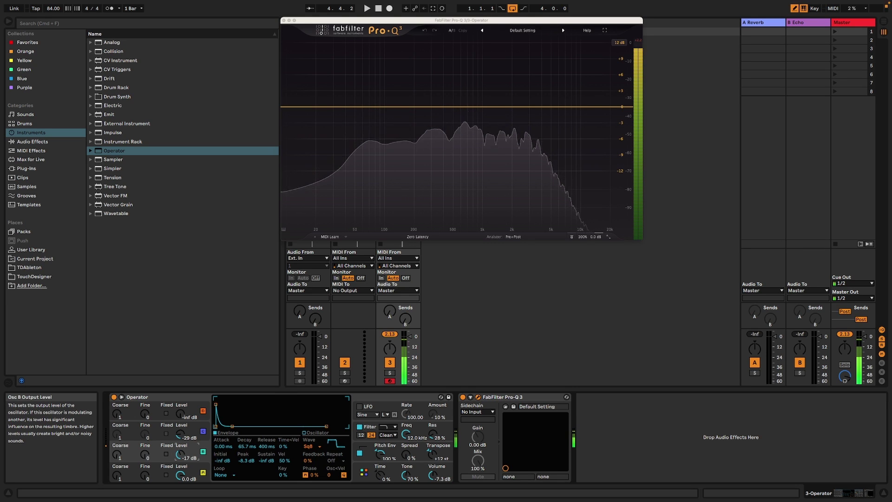
# Give oscillator C's envelope about 193 ms decay and -inf sustain, and raise Operator's volume to about -6.1 dB
pyautogui.click(180, 429)
pyautogui.moveTo(241, 417); pyautogui.dragTo(237, 426)
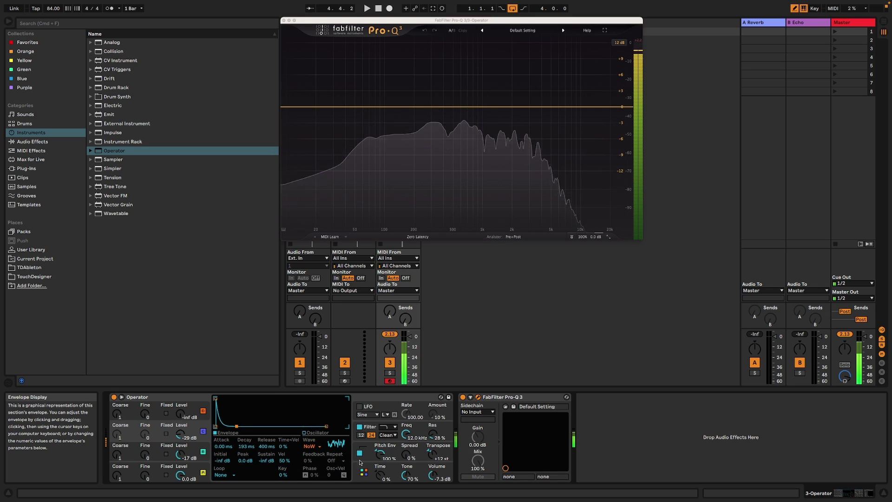
pyautogui.click(433, 474)
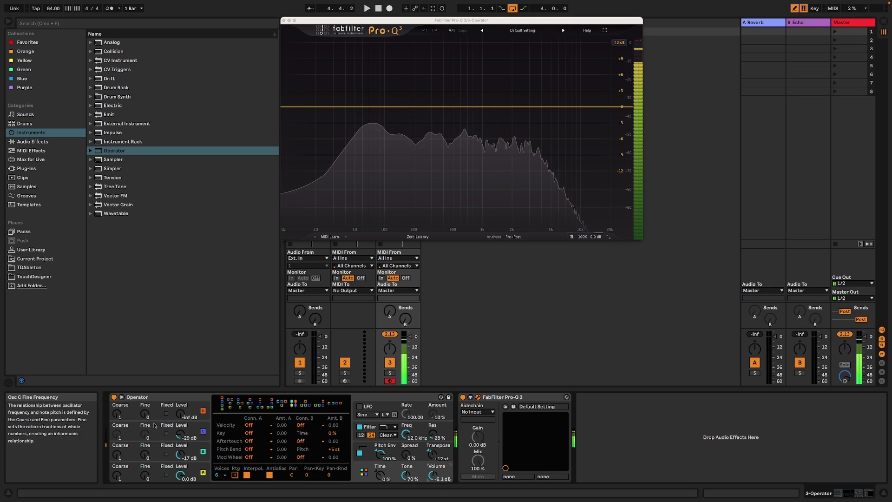
# Raise oscillator C's level to about -17 dB and set its envelope to about 106 ms decay and 1.03 s release
pyautogui.click(180, 454)
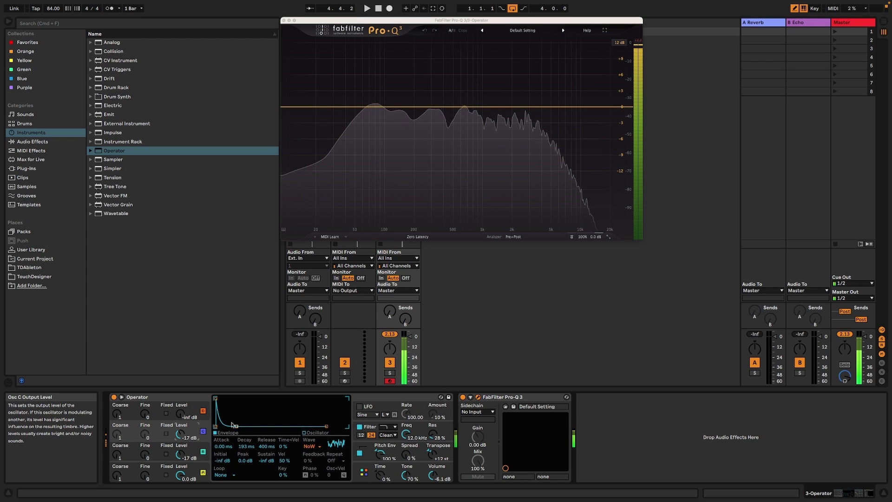
pyautogui.moveTo(327, 427); pyautogui.dragTo(331, 427)
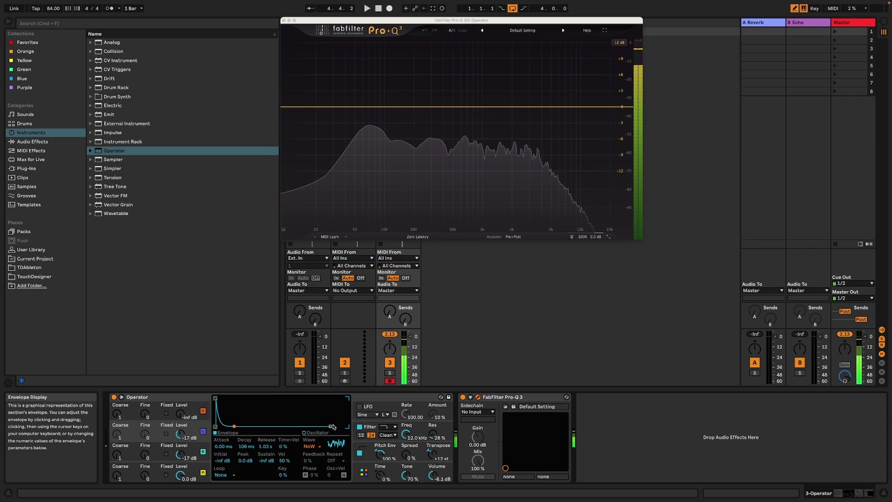
# Raise oscillator C's level to -13 dB and give oscillator D a Noise Looped waveform at -6.0 dB
pyautogui.moveTo(180, 413); pyautogui.dragTo(179, 405)
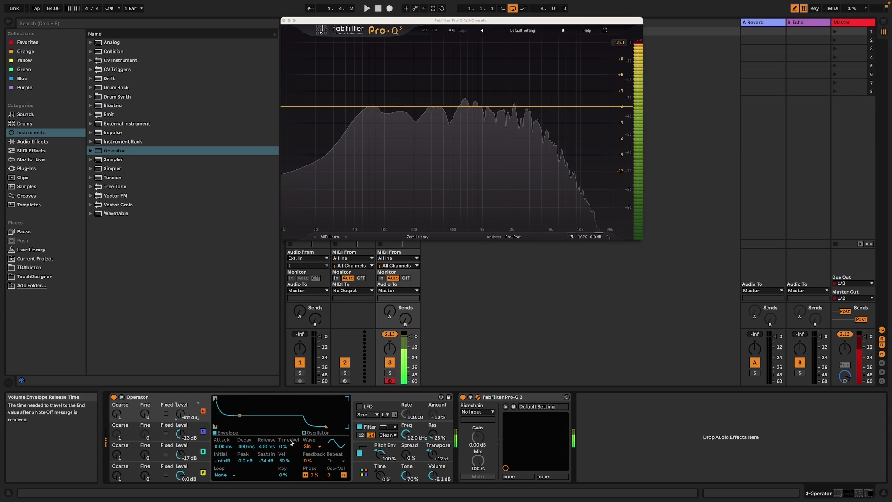
pyautogui.click(309, 446)
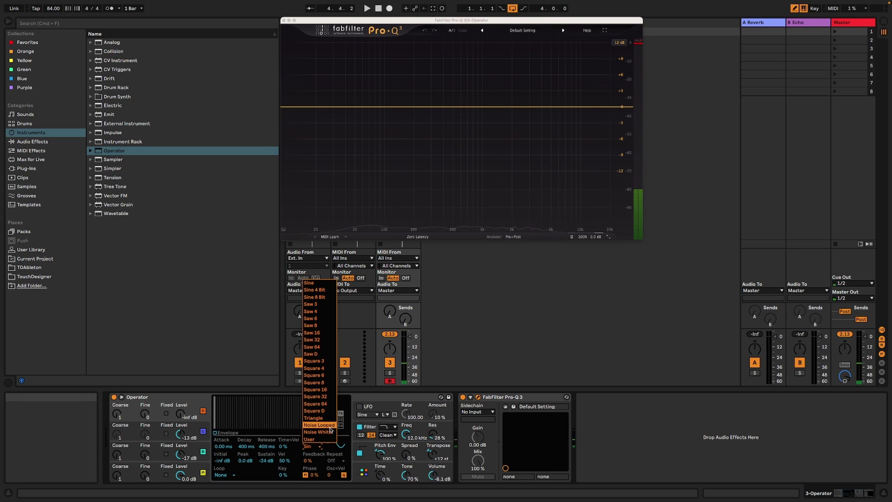
pyautogui.click(318, 425)
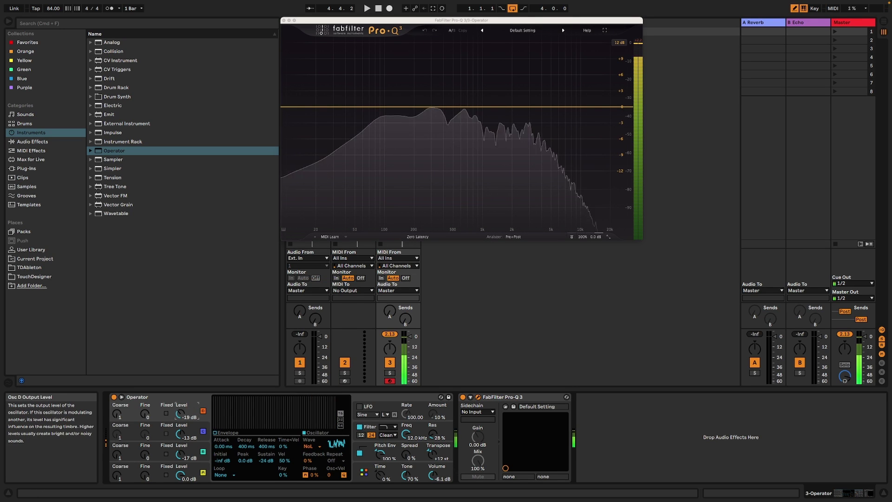
pyautogui.moveTo(179, 413)
pyautogui.mouseDown()
pyautogui.moveTo(180, 400)
pyautogui.moveTo(181, 415)
pyautogui.mouseUp()
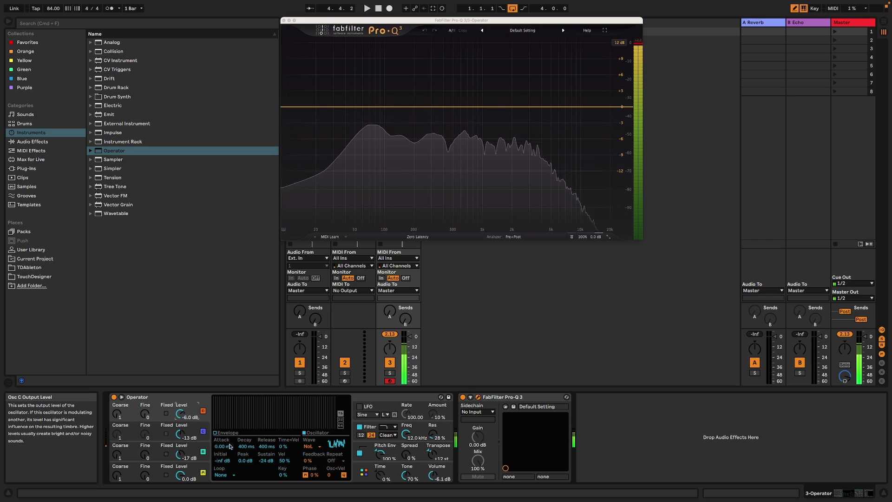
# Raise the global time to about 37% and the transpose to +18 st, trying oscillator A's coarse frequency at 0.5 in between
pyautogui.moveTo(380, 474); pyautogui.dragTo(380, 465)
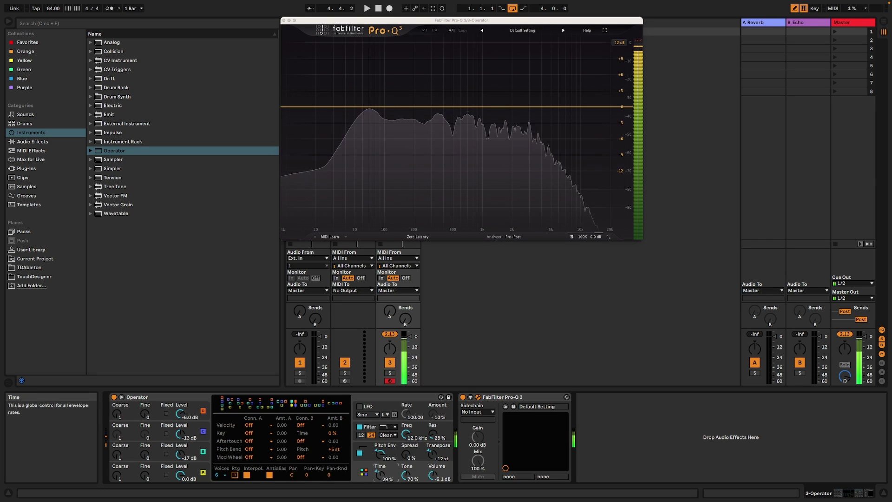
pyautogui.click(179, 470)
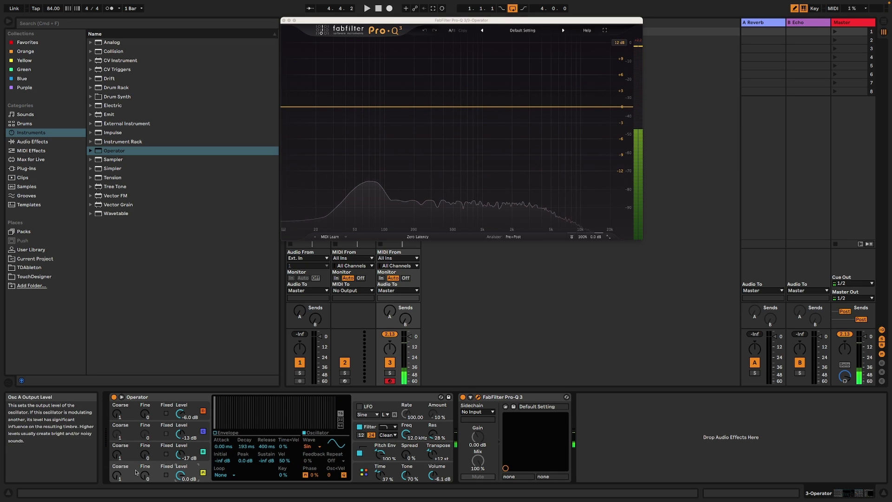
pyautogui.moveTo(116, 476); pyautogui.dragTo(116, 495)
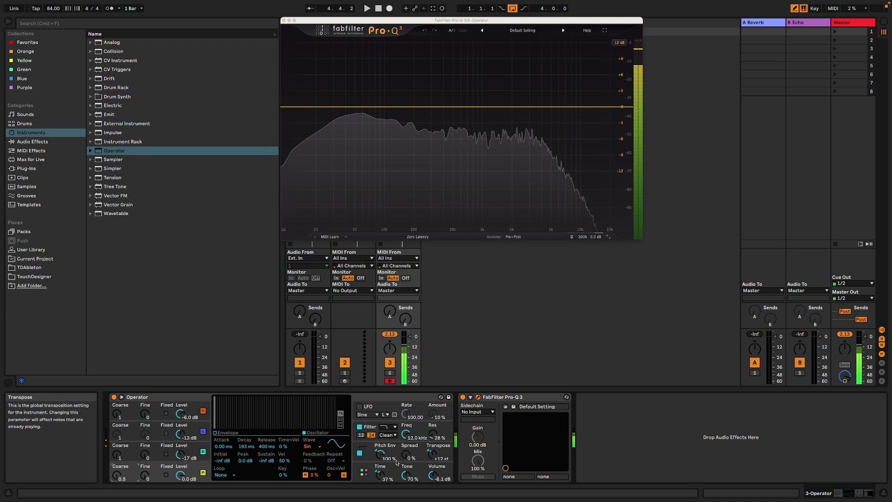
pyautogui.moveTo(117, 481); pyautogui.dragTo(117, 478)
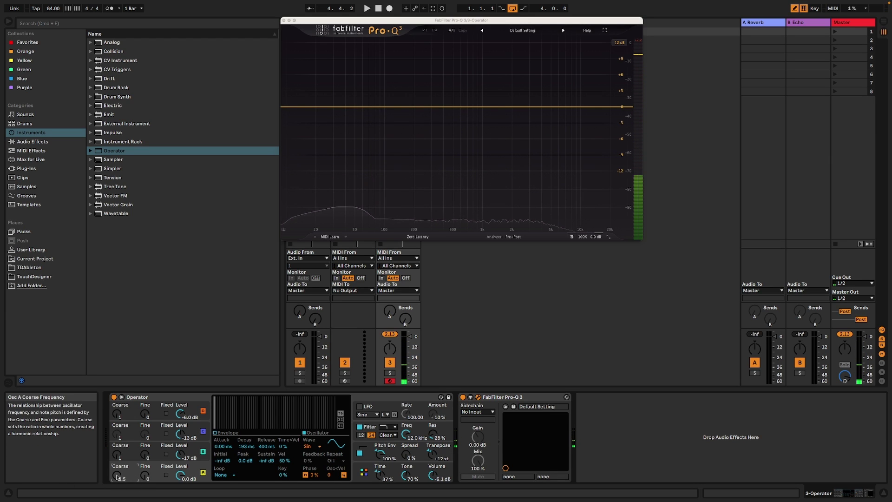
pyautogui.moveTo(439, 457); pyautogui.dragTo(439, 443)
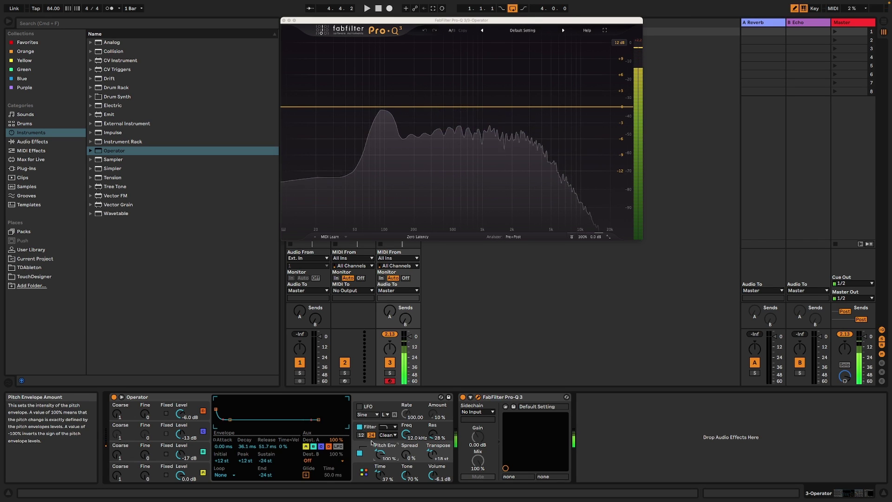
# Shorten the pitch envelope's decay to about 9.70 ms, and lower oscillator B's level while raising oscillator C's to about -1.3 dB
pyautogui.moveTo(230, 420)
pyautogui.mouseDown()
pyautogui.moveTo(225, 410)
pyautogui.moveTo(234, 419)
pyautogui.mouseUp()
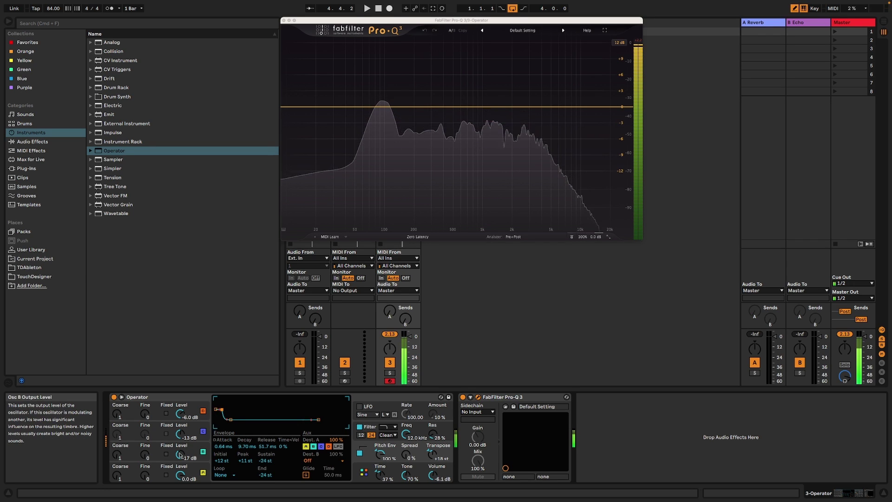
pyautogui.moveTo(180, 455); pyautogui.dragTo(180, 449)
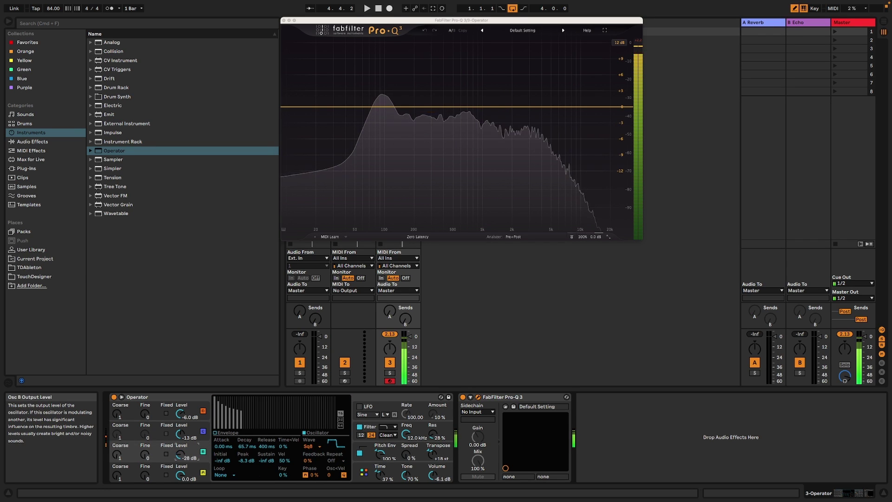
pyautogui.click(381, 455)
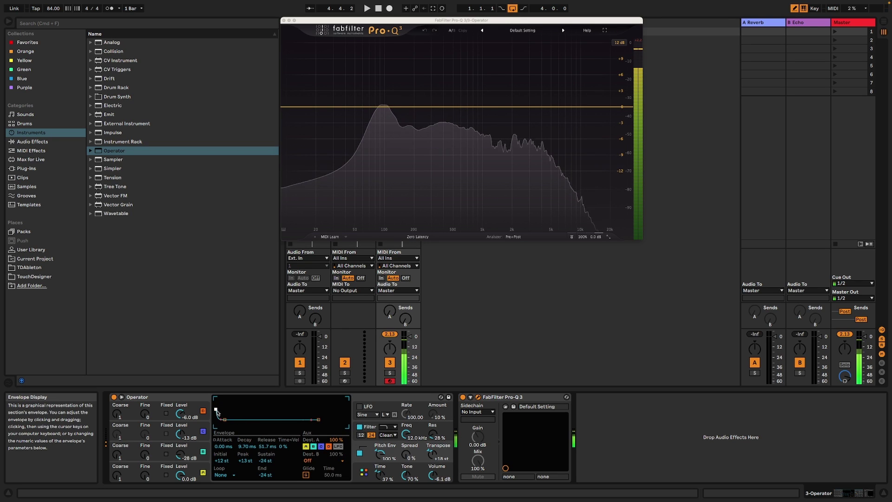
pyautogui.moveTo(223, 422); pyautogui.dragTo(190, 428)
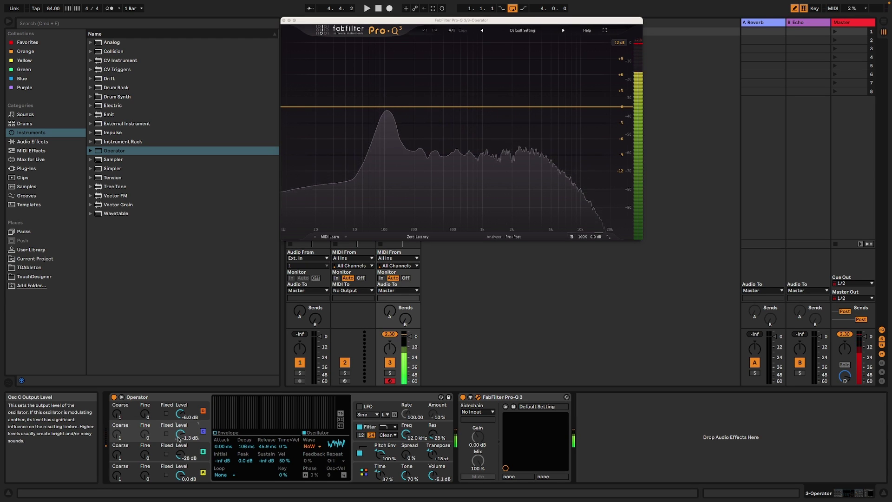
# Set the pitch envelope to 19.9 ms decay, 2.31 s release and -21 st sustain and end, and raise the transpose to +24 st
pyautogui.click(380, 454)
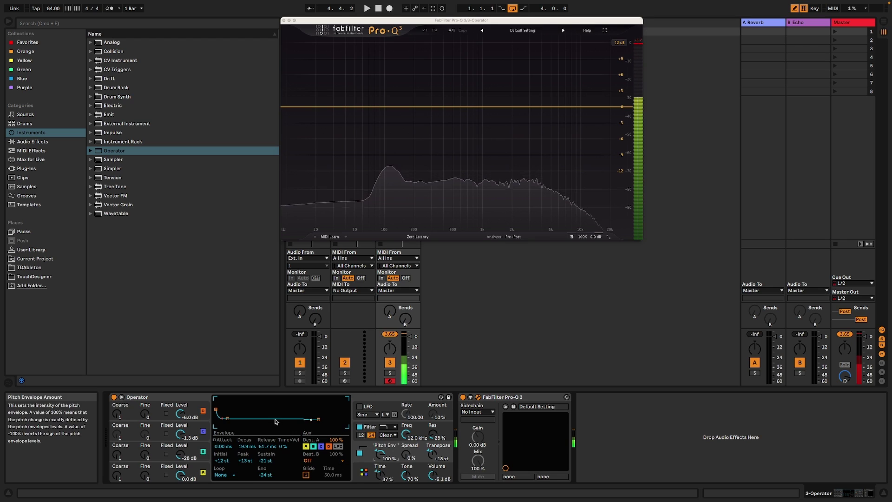
pyautogui.moveTo(318, 418); pyautogui.dragTo(309, 419)
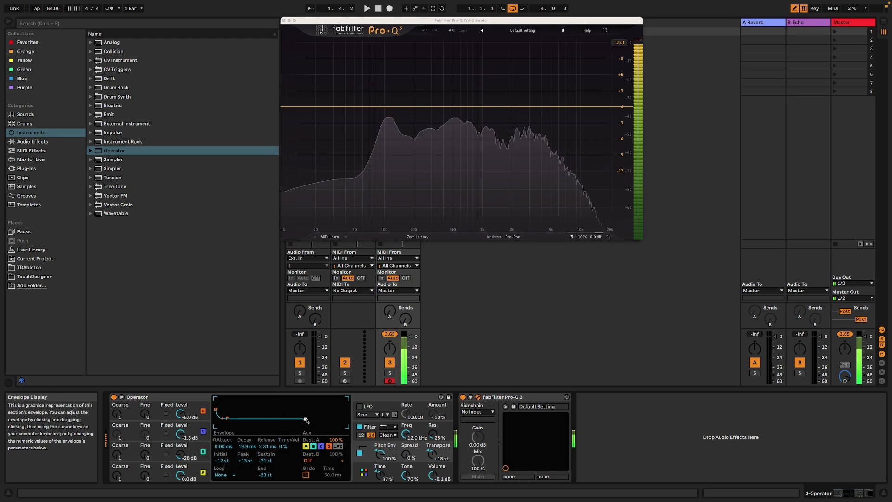
pyautogui.moveTo(445, 448); pyautogui.dragTo(445, 440)
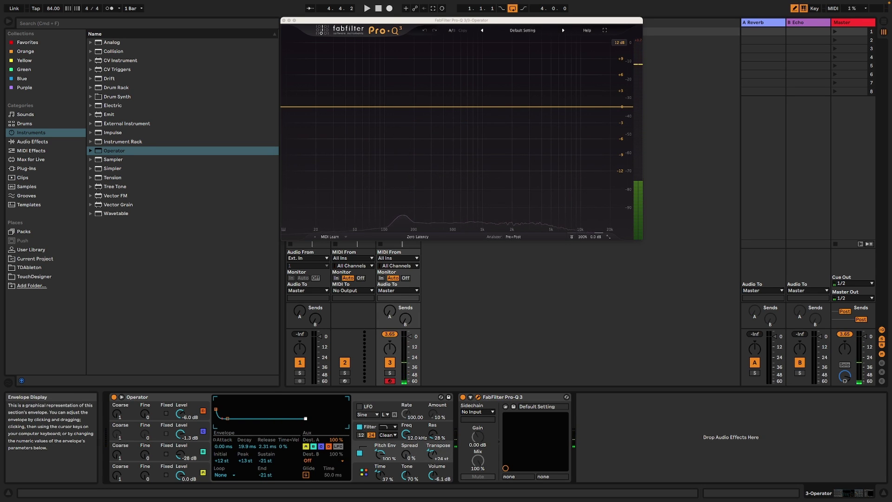
pyautogui.moveTo(305, 419); pyautogui.dragTo(306, 420)
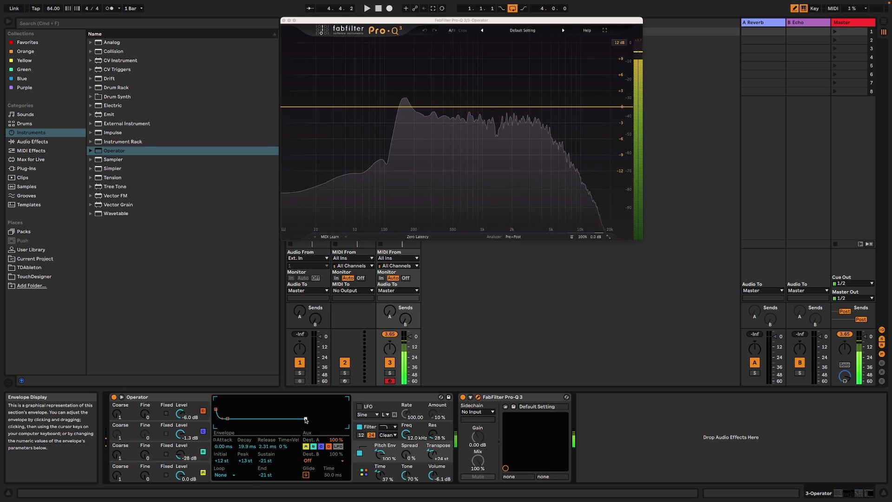
# Shorten the sine oscillator's amplitude envelope decay to about 94.1 ms and reduce the global time to about 30%
pyautogui.click(179, 453)
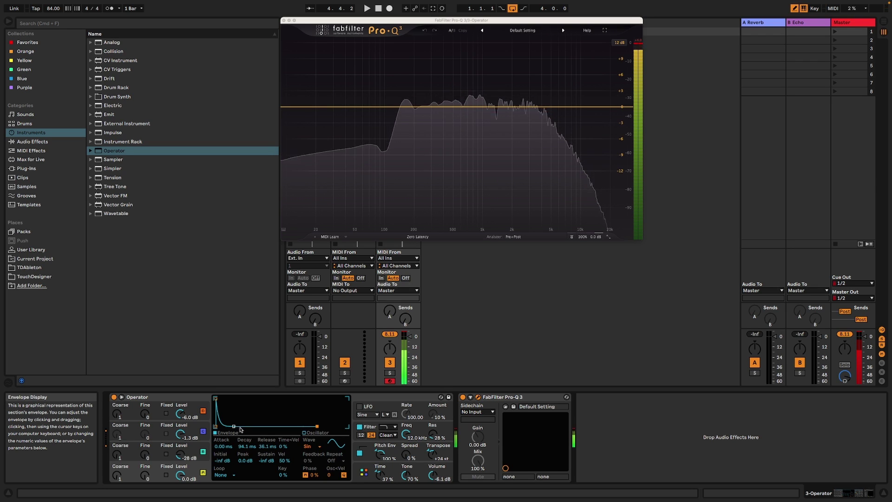
pyautogui.moveTo(379, 473)
pyautogui.mouseDown()
pyautogui.moveTo(379, 463)
pyautogui.moveTo(380, 479)
pyautogui.mouseUp()
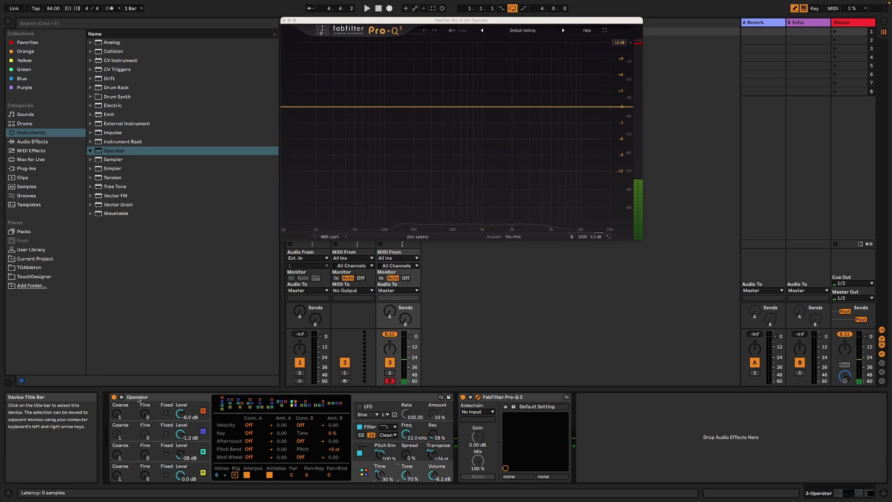
# Delete the Operator device from the track, load a fresh default Operator in its place and play a test note
pyautogui.click(153, 398)
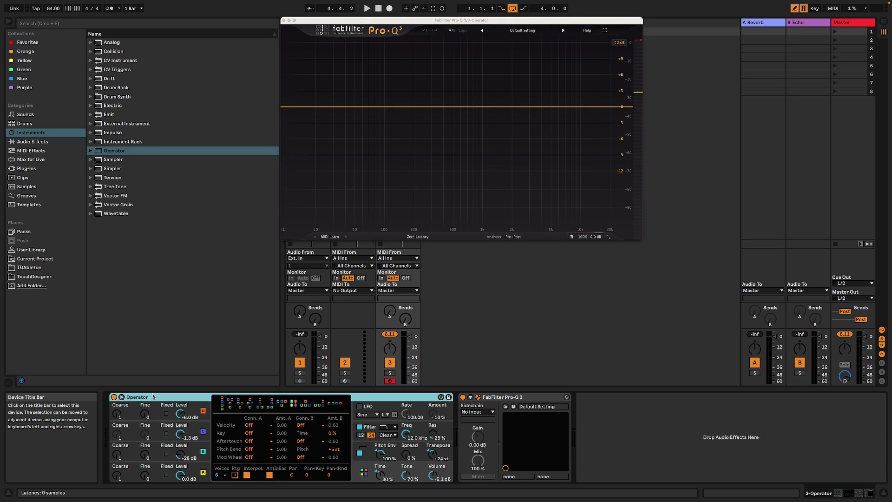
pyautogui.press('Delete')
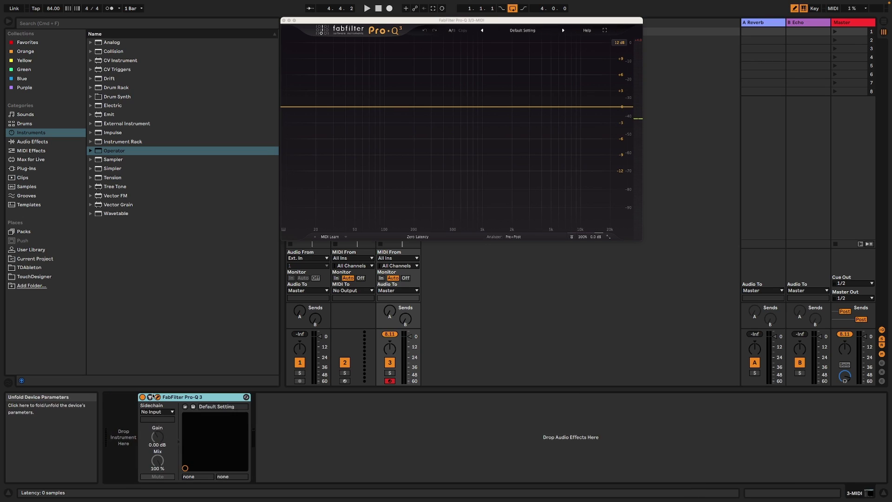
pyautogui.click(102, 152)
pyautogui.doubleClick(102, 152)
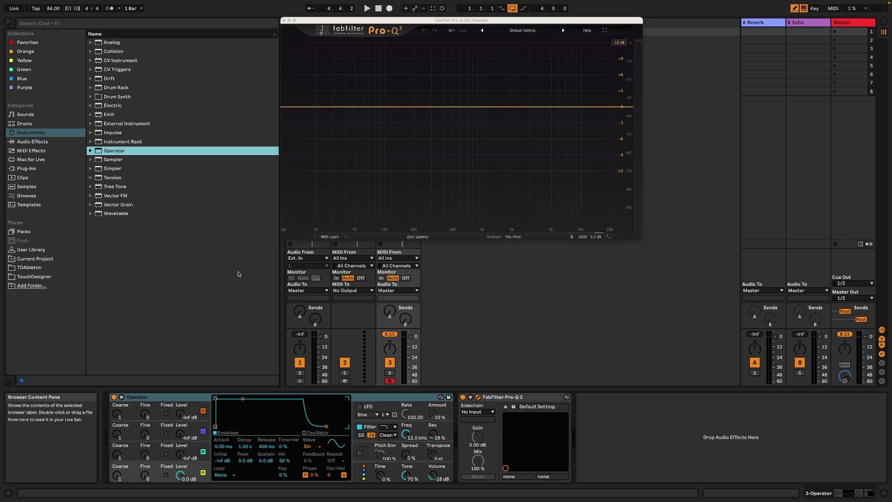
pyautogui.press('a')
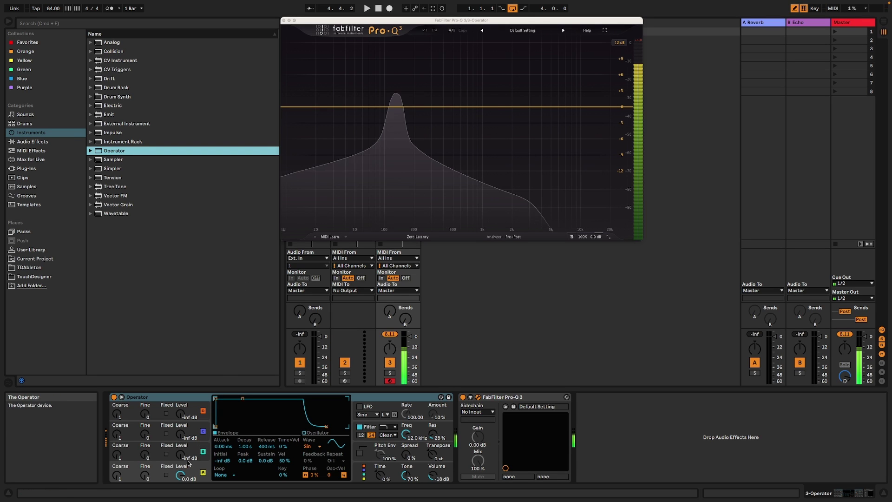
# Switch all four oscillators, A through D, to fixed frequency mode
pyautogui.click(167, 476)
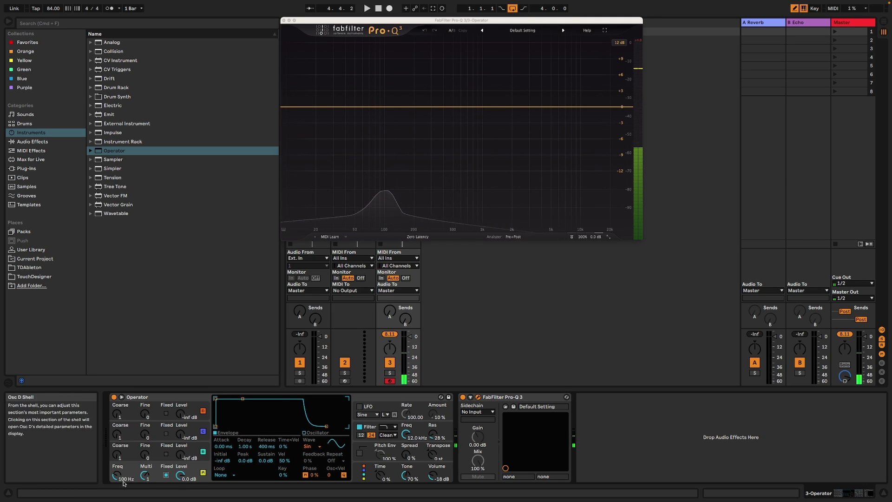
pyautogui.click(167, 455)
pyautogui.click(165, 433)
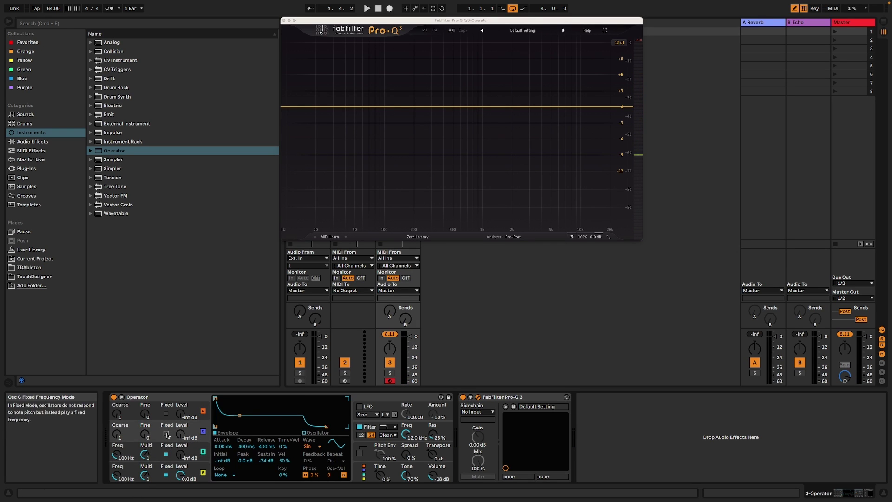
pyautogui.click(165, 413)
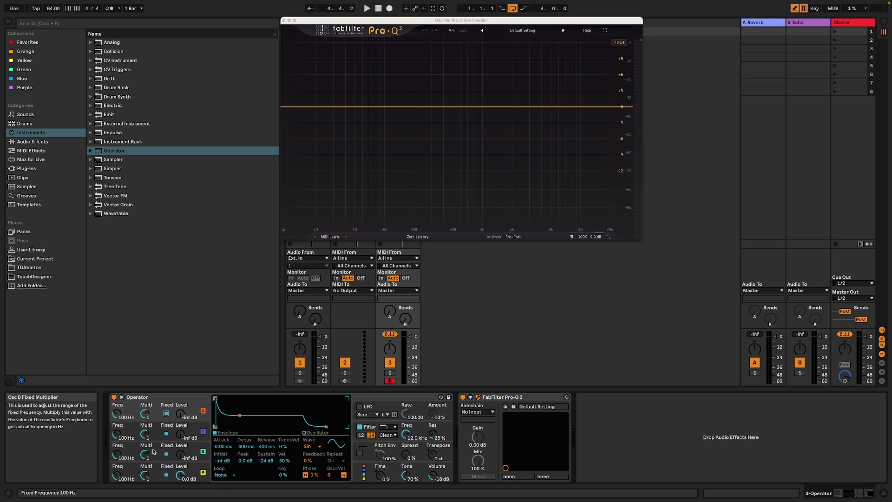
# Raise oscillators B, C and D to 0.0 dB with multiplier 10, and fix them at about 515, 949 and 449 Hz
pyautogui.moveTo(188, 459); pyautogui.dragTo(180, 395)
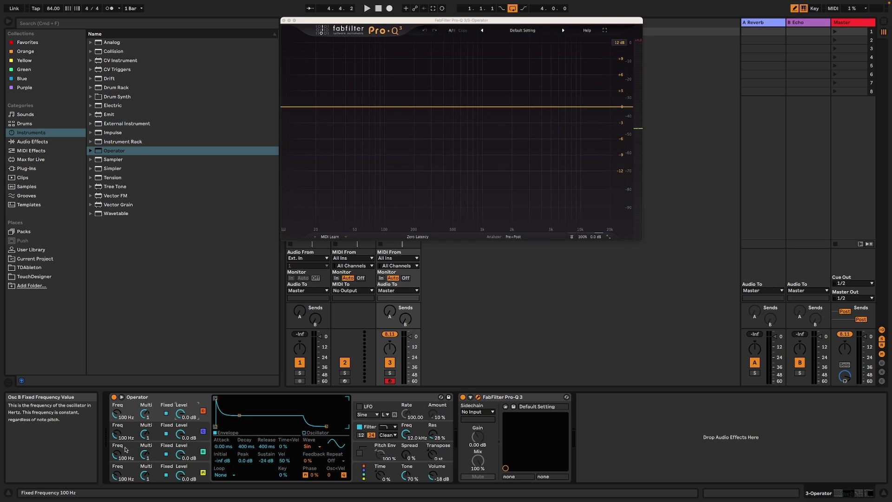
pyautogui.moveTo(116, 456); pyautogui.dragTo(145, 448)
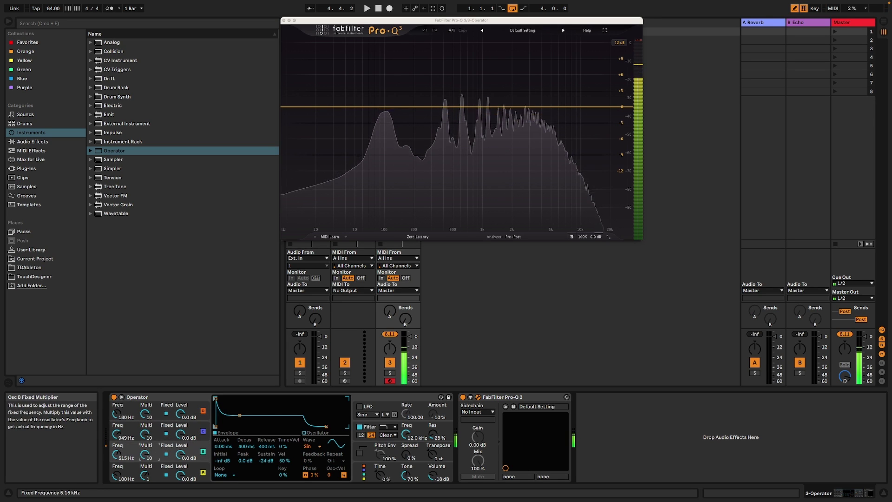
pyautogui.moveTo(117, 413); pyautogui.dragTo(116, 401)
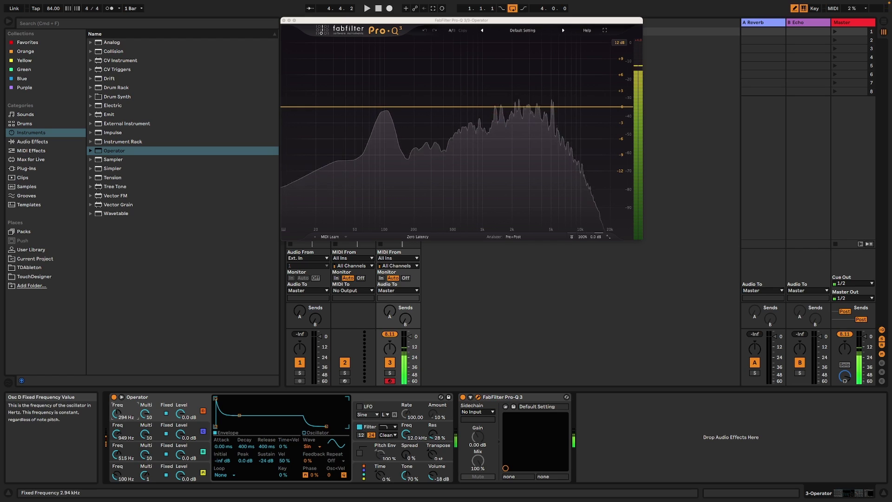
# Change Operator's filter to high-pass with a cutoff of about 8.61 kHz and 0.0% resonance
pyautogui.click(392, 429)
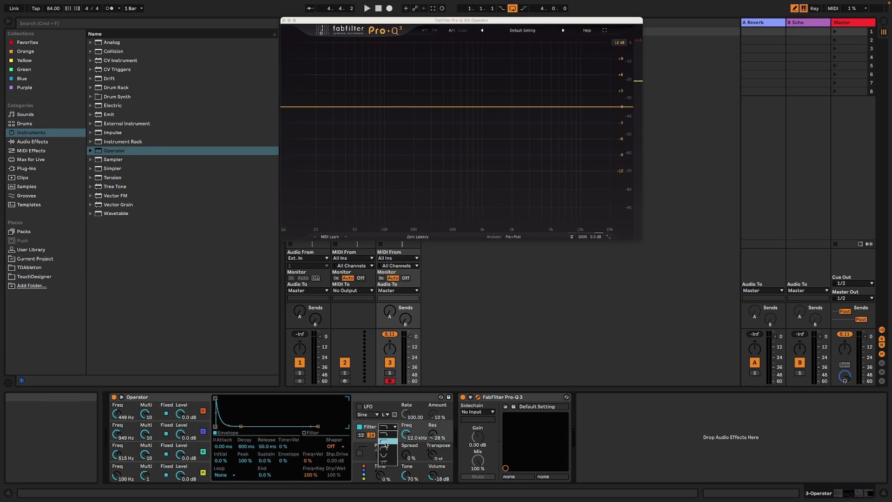
pyautogui.click(386, 441)
pyautogui.moveTo(406, 433); pyautogui.dragTo(432, 446)
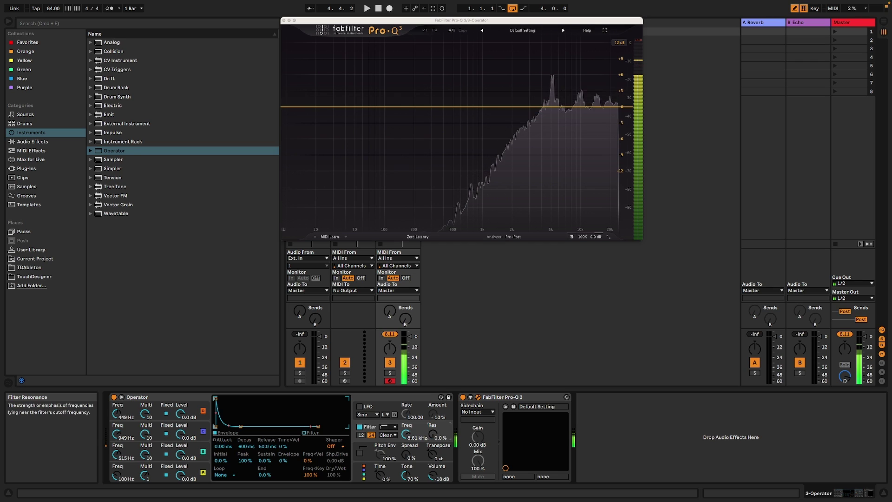
# Retune oscillator C to about 585 Hz and B to about 404 Hz, and shape the amplitude envelope to 245 ms decay and -inf sustain
pyautogui.moveTo(117, 434); pyautogui.dragTo(117, 464)
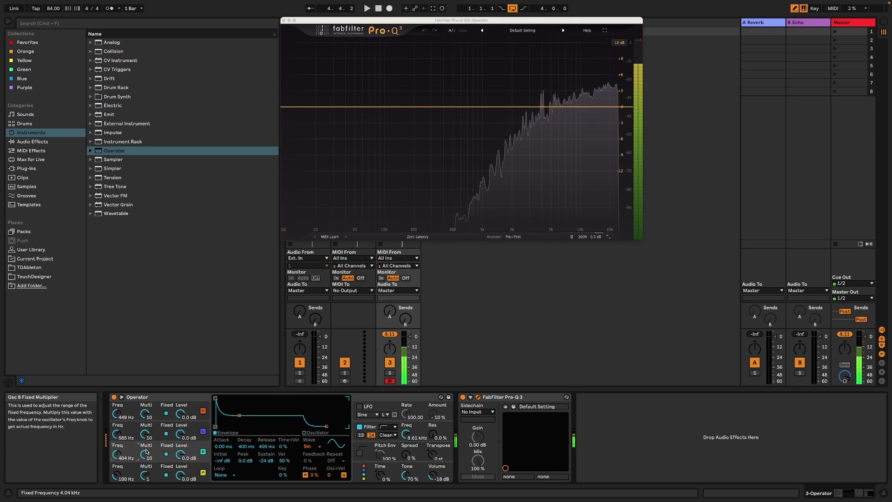
pyautogui.moveTo(239, 415); pyautogui.dragTo(237, 426)
# Raise Operator's volume to about -5.2 dB and set the global time to about 6%
pyautogui.moveTo(432, 474); pyautogui.dragTo(384, 478)
pyautogui.click(195, 470)
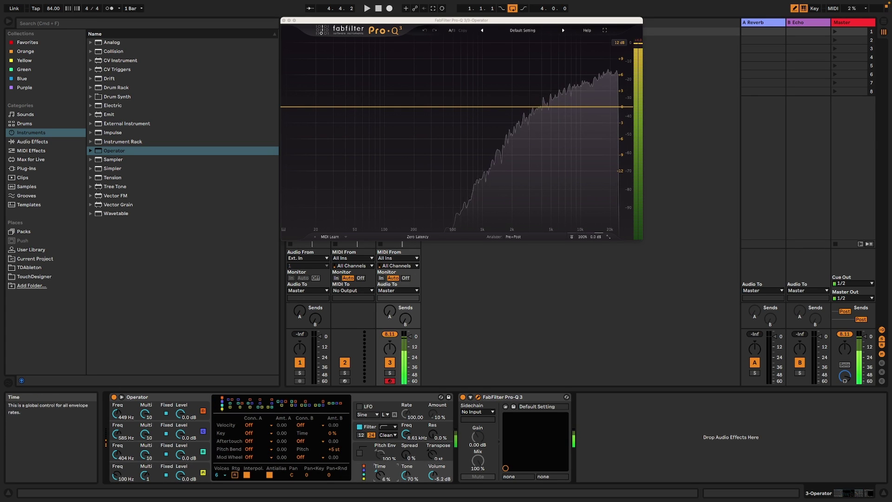
# Change the waveform of all four Operator oscillators, A through D, to Square D
pyautogui.click(167, 470)
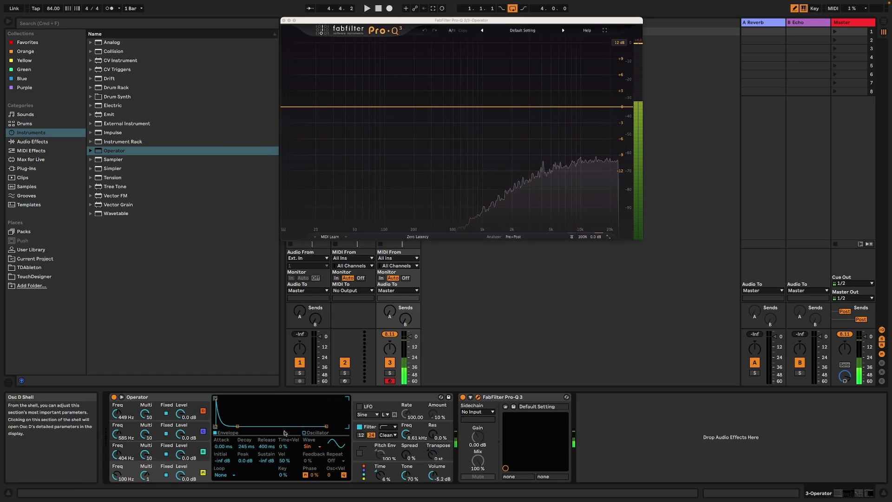
pyautogui.click(310, 446)
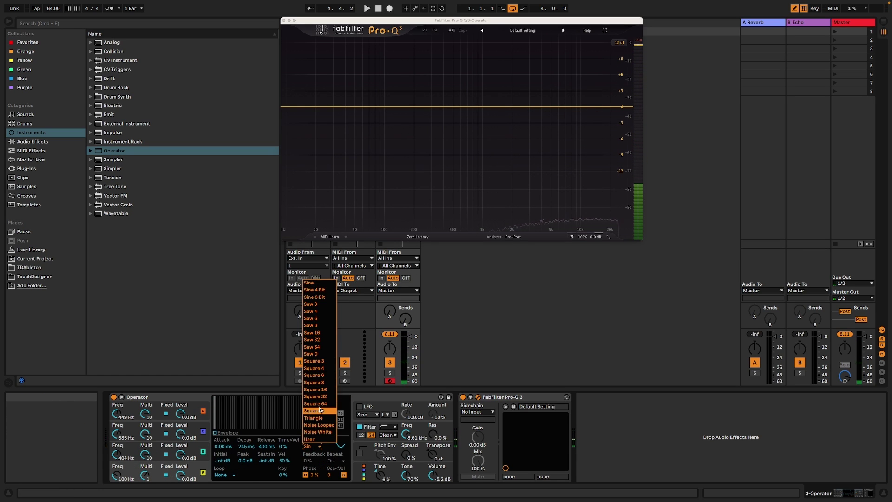
pyautogui.press('Escape')
pyautogui.click(189, 448)
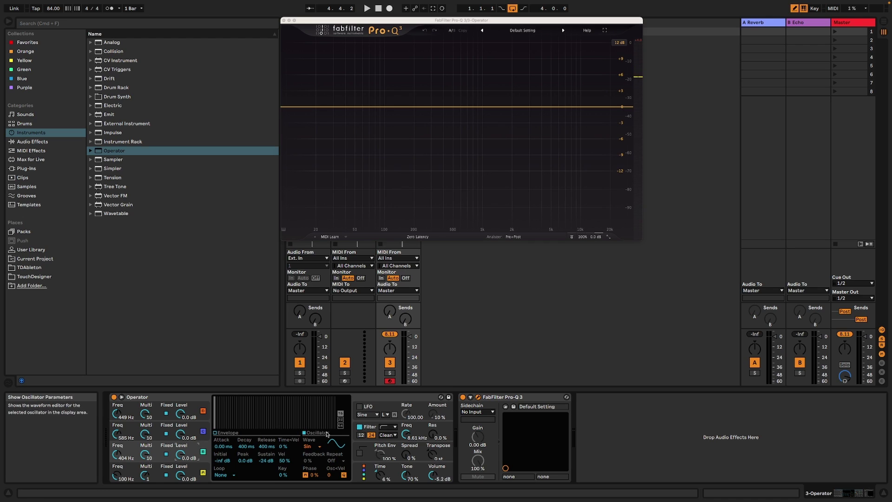
pyautogui.click(309, 446)
pyautogui.click(310, 447)
pyautogui.click(311, 447)
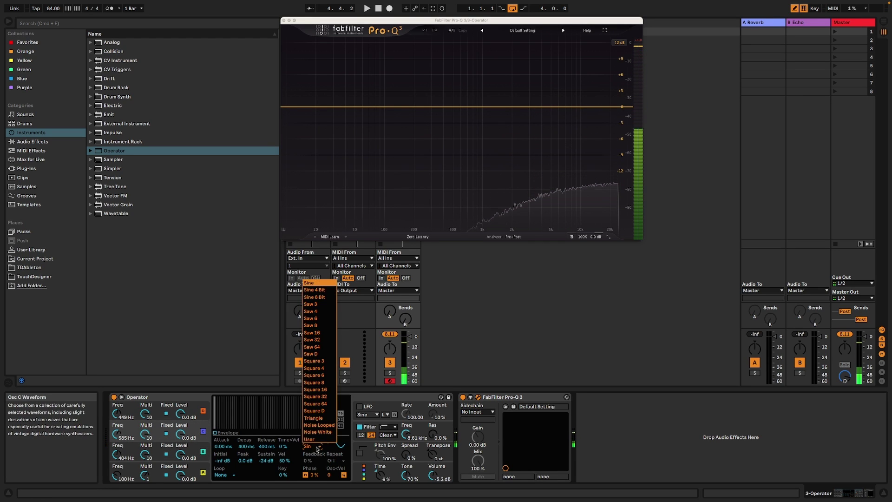
pyautogui.click(318, 413)
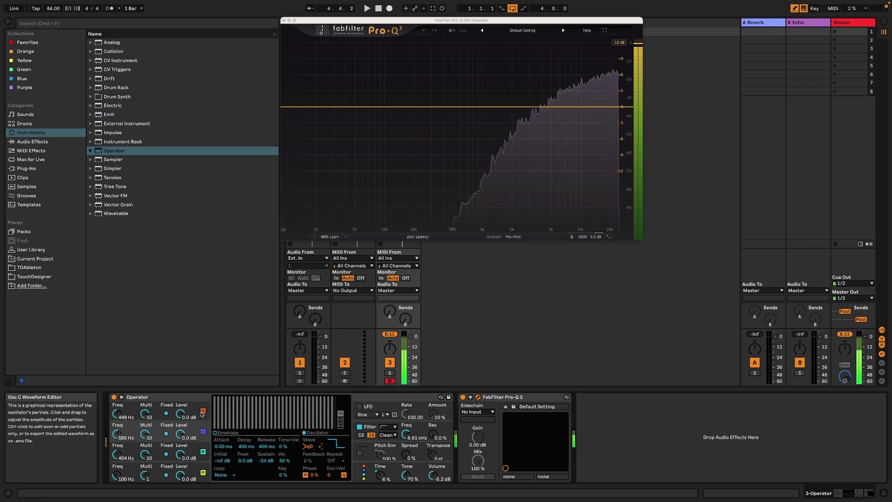
pyautogui.click(203, 473)
pyautogui.click(308, 446)
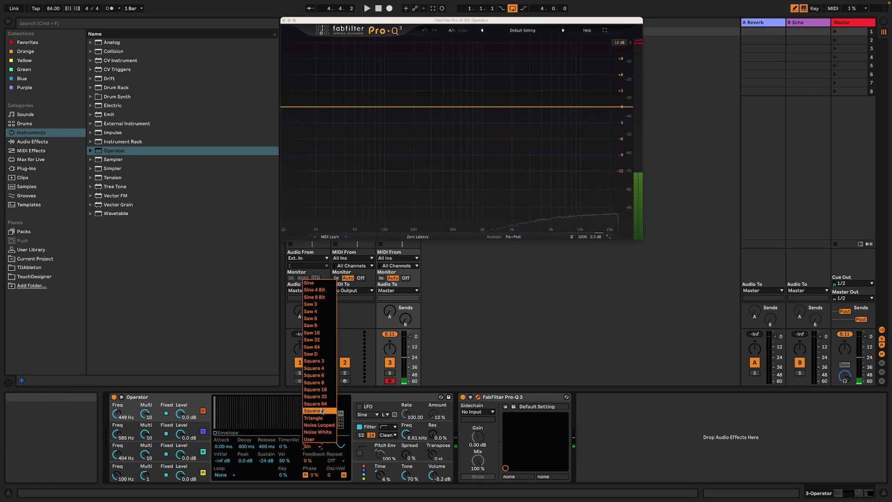
pyautogui.click(314, 410)
# Retune fixed oscillators B, C and D to about 168, 387 and 102 Hz, and lower oscillator C's multiplier to 0.01
pyautogui.moveTo(124, 459); pyautogui.dragTo(124, 478)
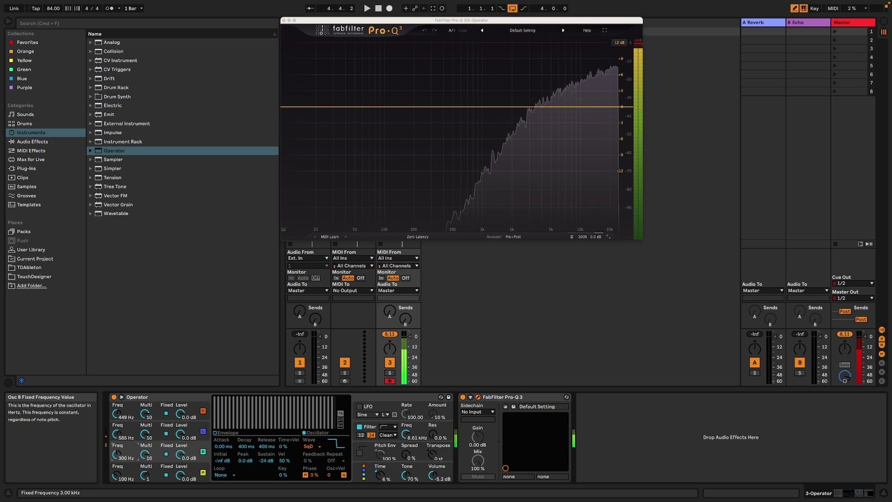
pyautogui.moveTo(119, 418); pyautogui.dragTo(146, 444)
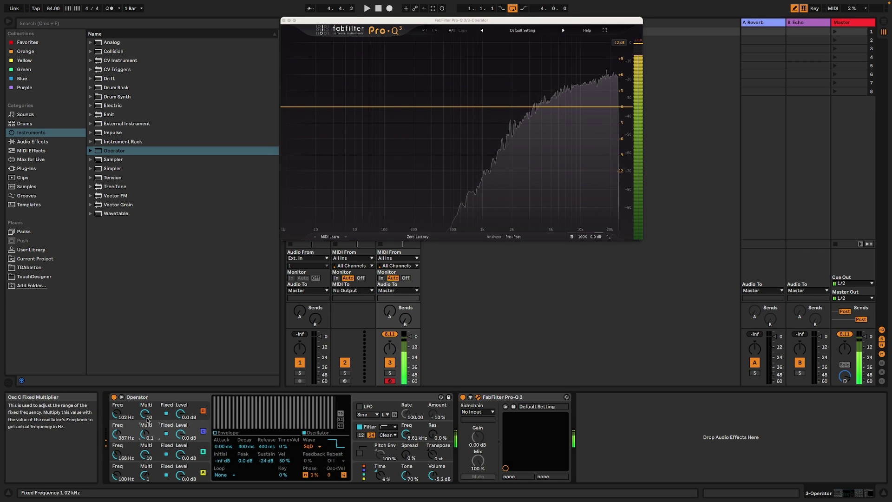
pyautogui.moveTo(146, 414); pyautogui.dragTo(146, 443)
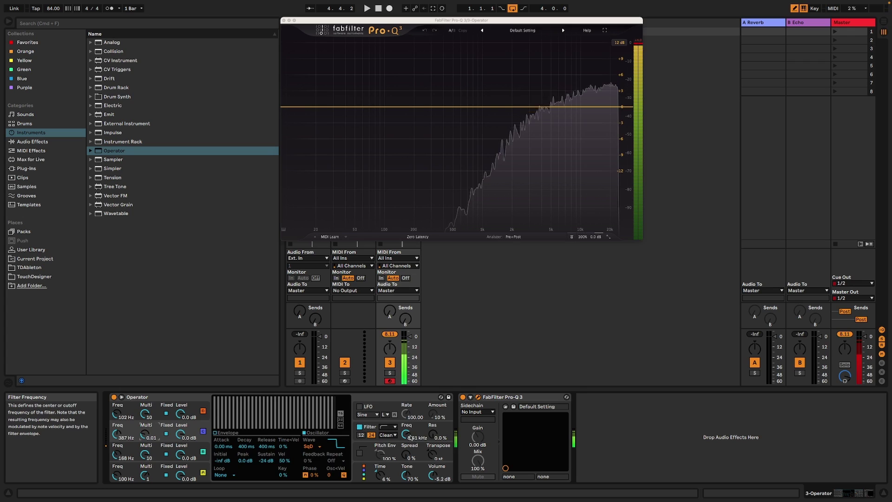
# Adjust Operator's high-pass cutoff to about 8.71 kHz and set the global envelope time to about 44%
pyautogui.moveTo(406, 435); pyautogui.dragTo(406, 434)
pyautogui.moveTo(390, 470); pyautogui.dragTo(378, 500)
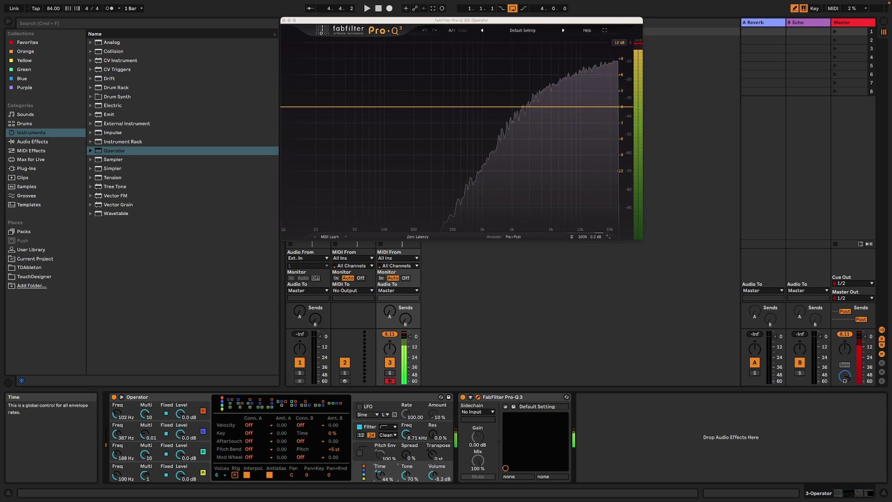